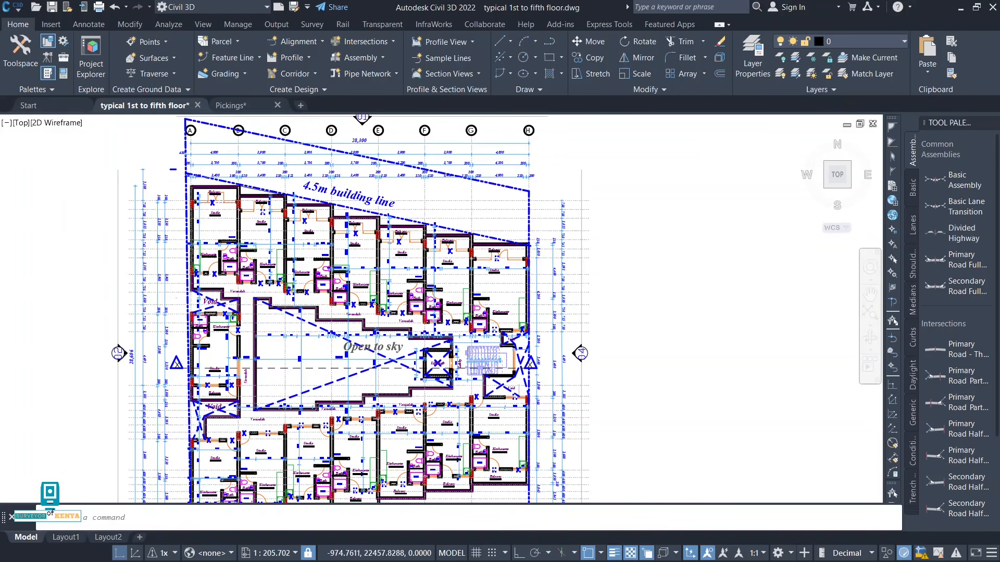
- Measure the outer width of the first balcony's front wall, corner to corner, in the floor plan's upper-left unit
scroll(205, 182, up, 4)
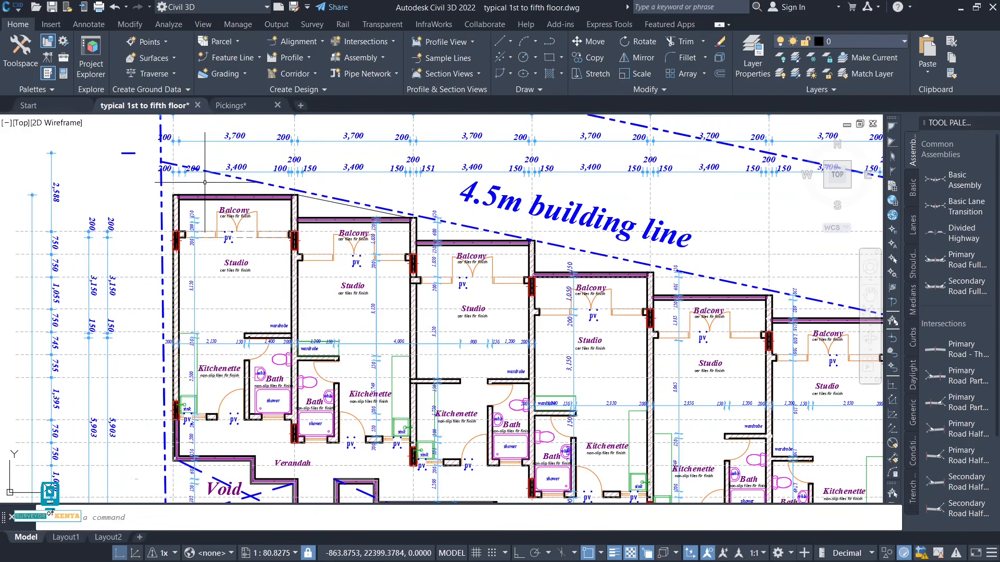
middle_drag(204, 182, 208, 215)
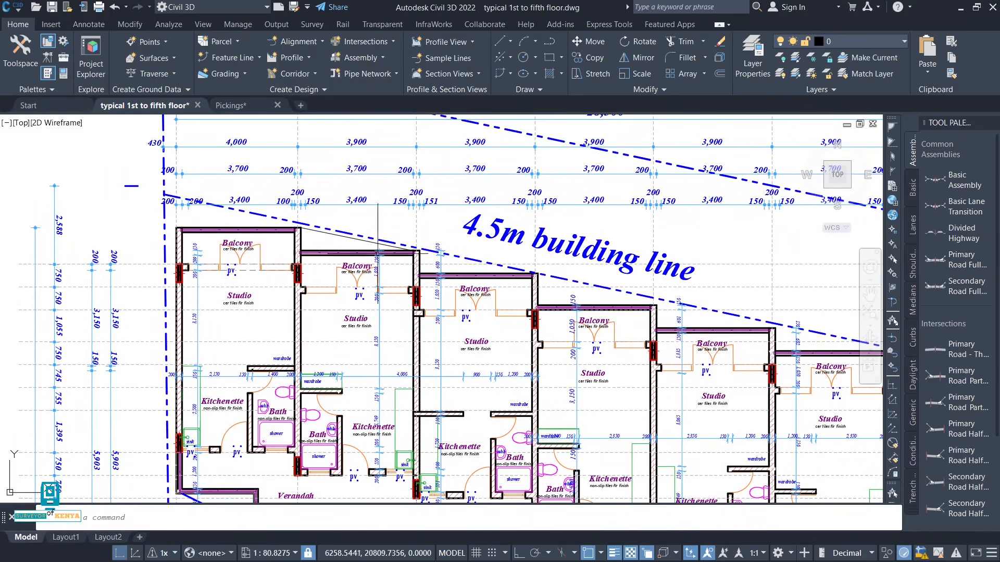
text(DI)
key(Return)
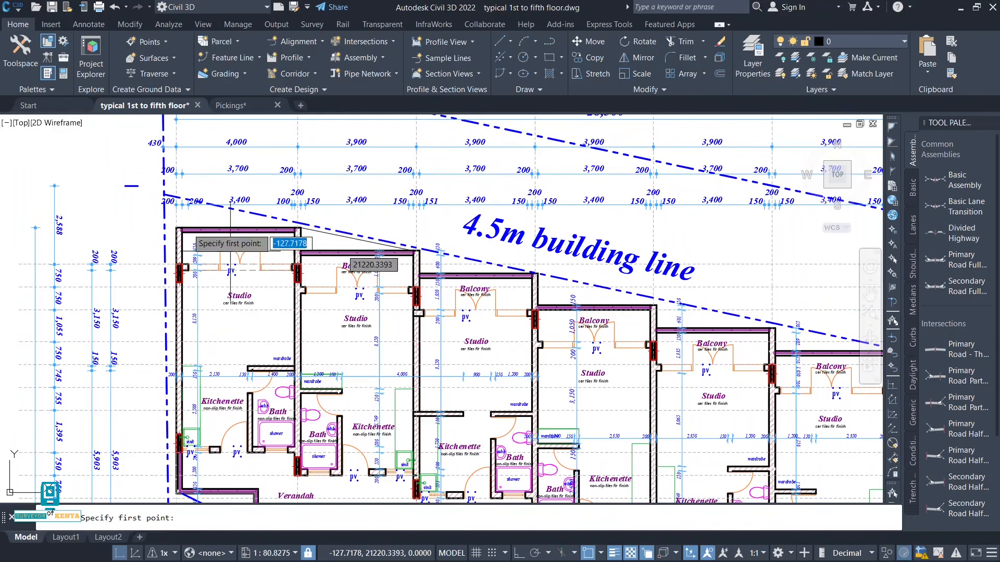
scroll(182, 229, up, 4)
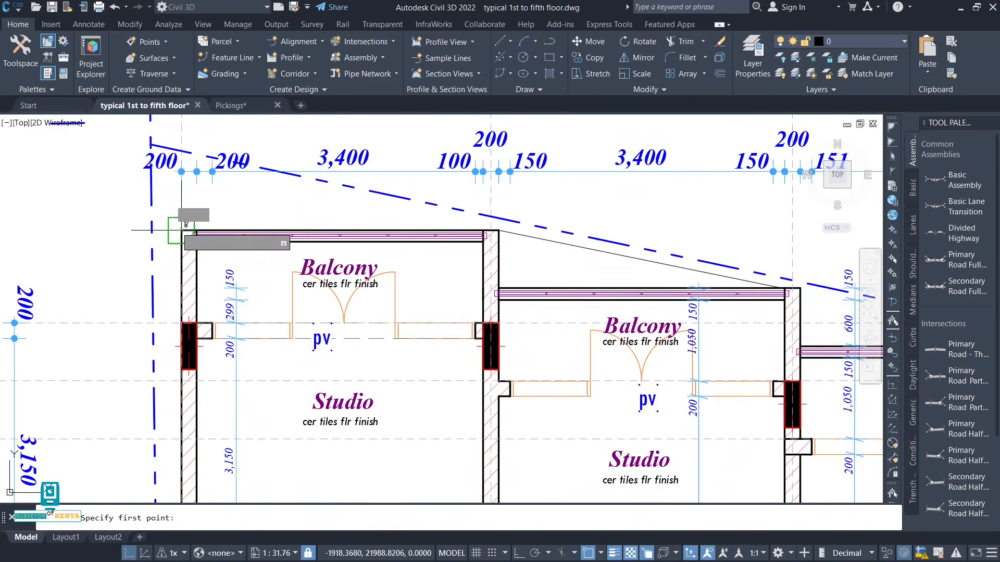
click(182, 229)
click(499, 229)
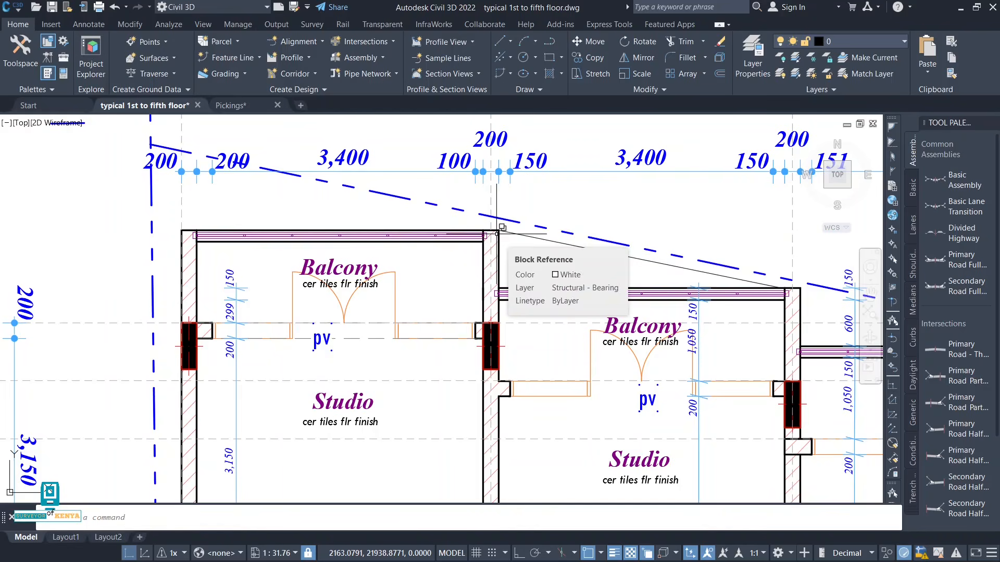
scroll(422, 236, down, 2)
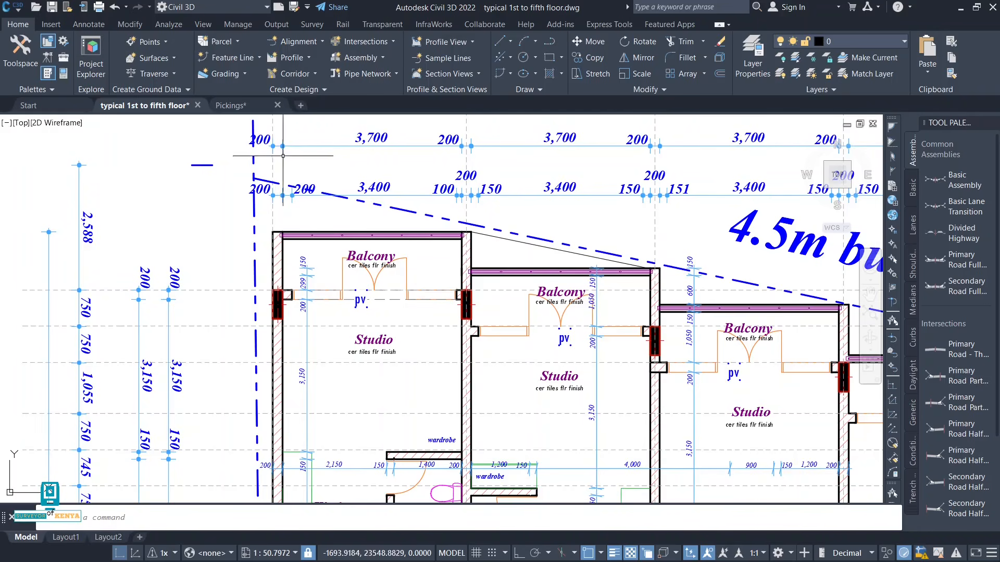
- Measure the distance between survey points WALL14 and WALL12 in the Pickings drawing
click(227, 107)
scroll(542, 415, down, 1)
middle_drag(525, 409, 488, 259)
scroll(488, 259, down, 1)
middle_drag(484, 343, 455, 191)
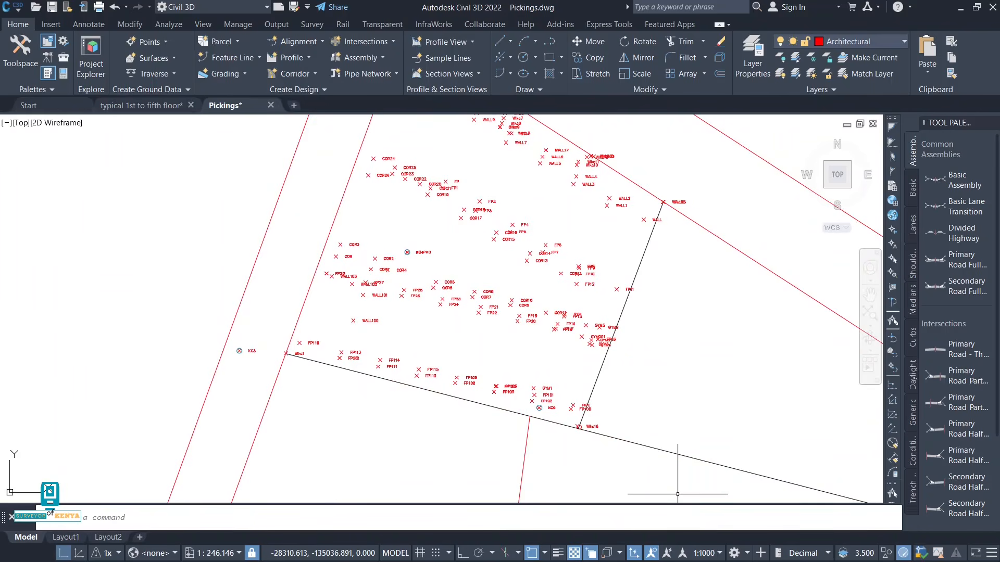
middle_drag(444, 328, 442, 333)
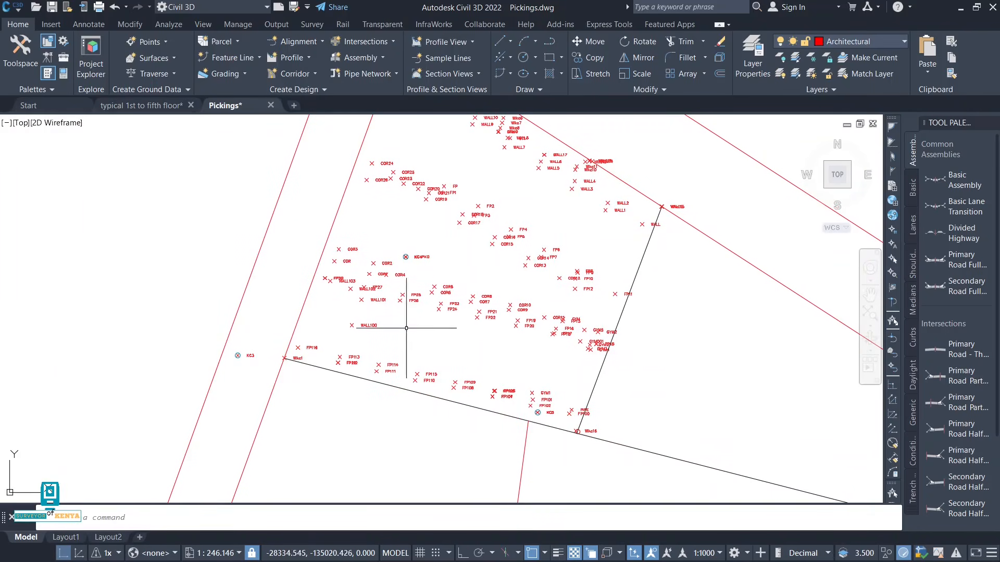
middle_drag(417, 115, 390, 211)
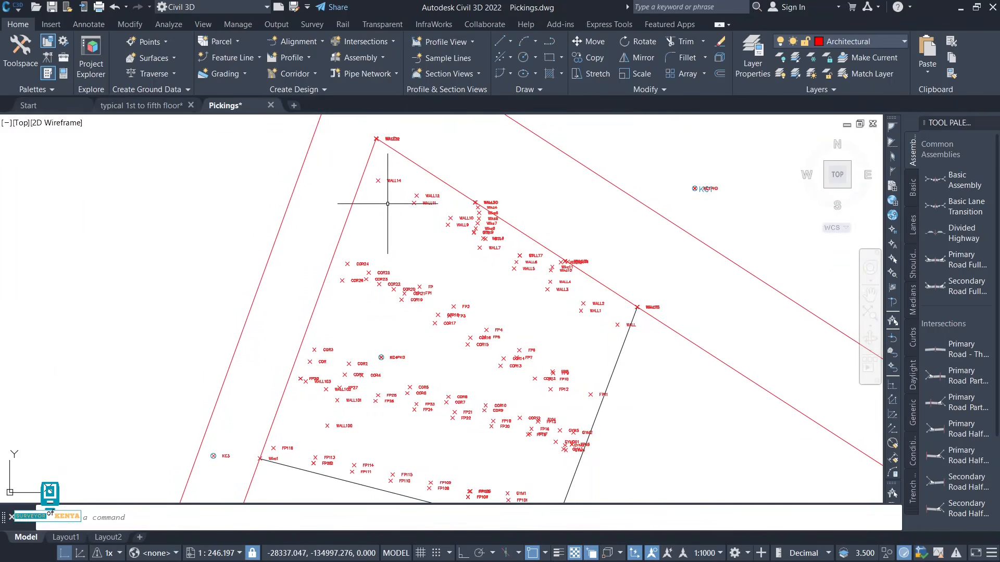
scroll(383, 196, up, 2)
scroll(392, 180, up, 2)
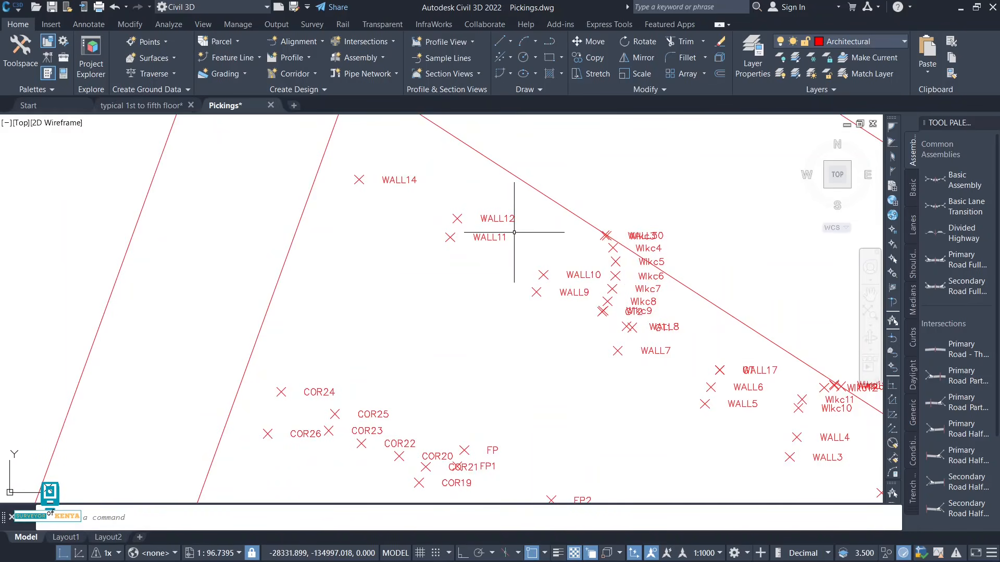
text(DI)
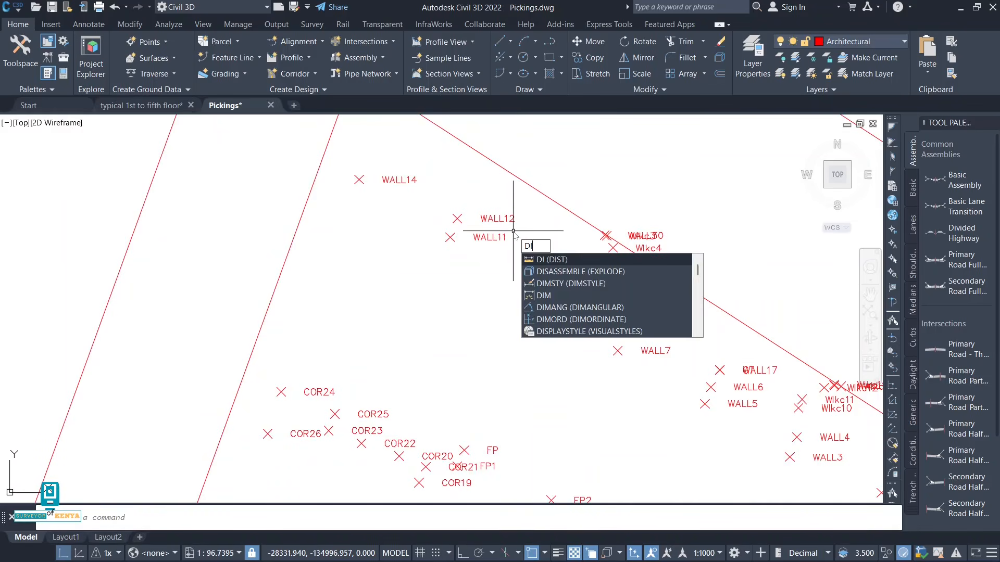
click(547, 261)
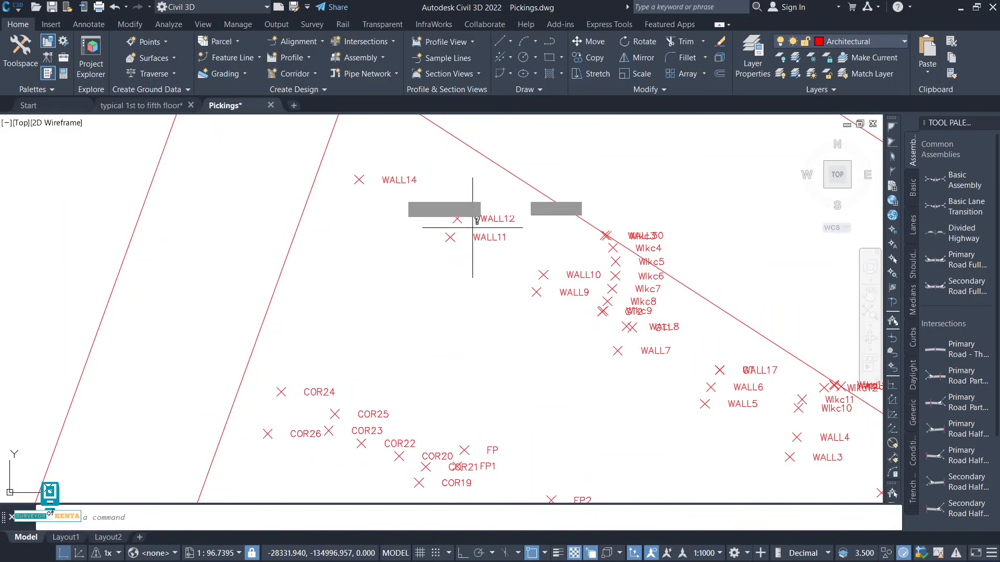
click(359, 180)
click(461, 218)
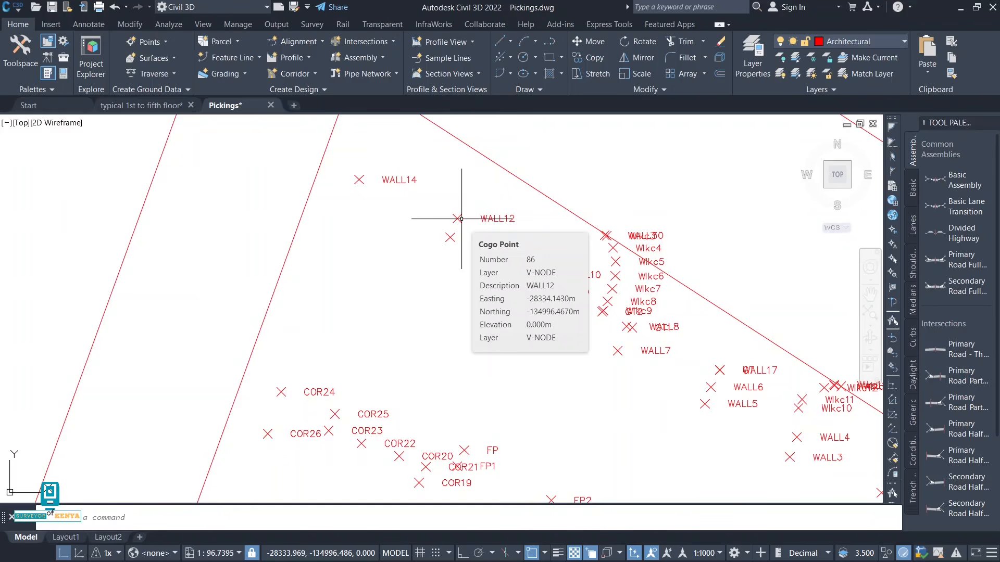
scroll(461, 219, down, 2)
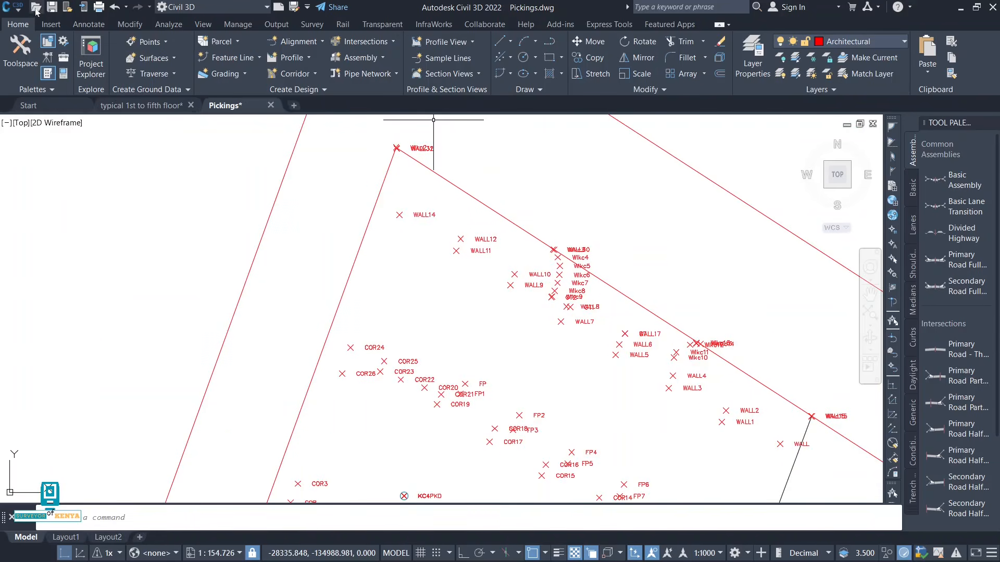
- Minimize the Start window and tile the two drawings vertically side by side
click(203, 25)
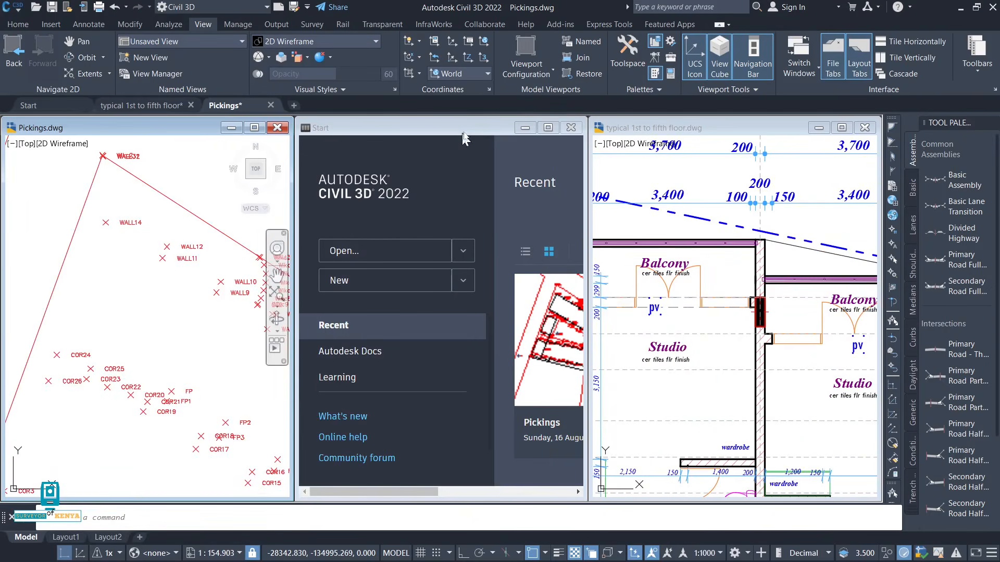
click(577, 135)
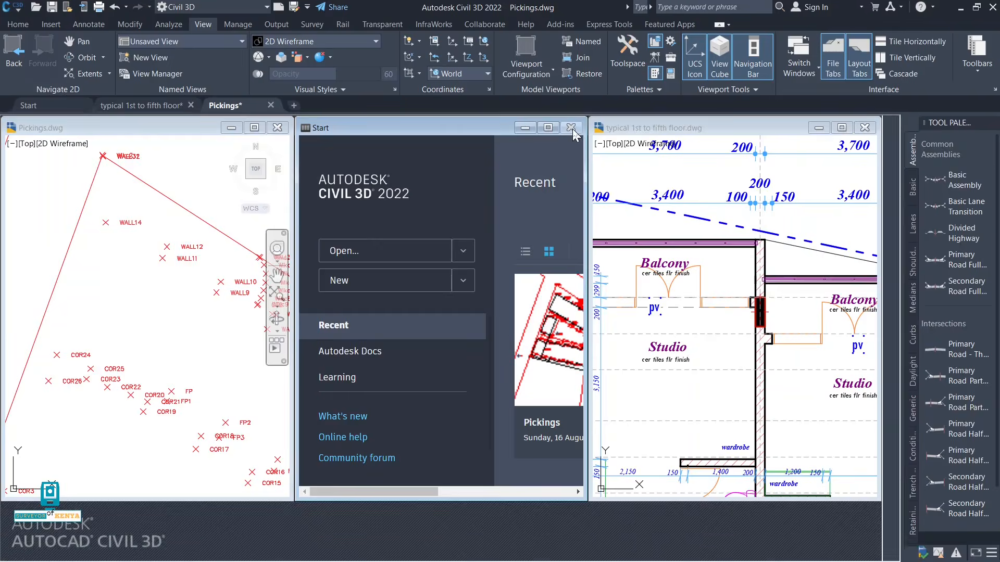
click(525, 127)
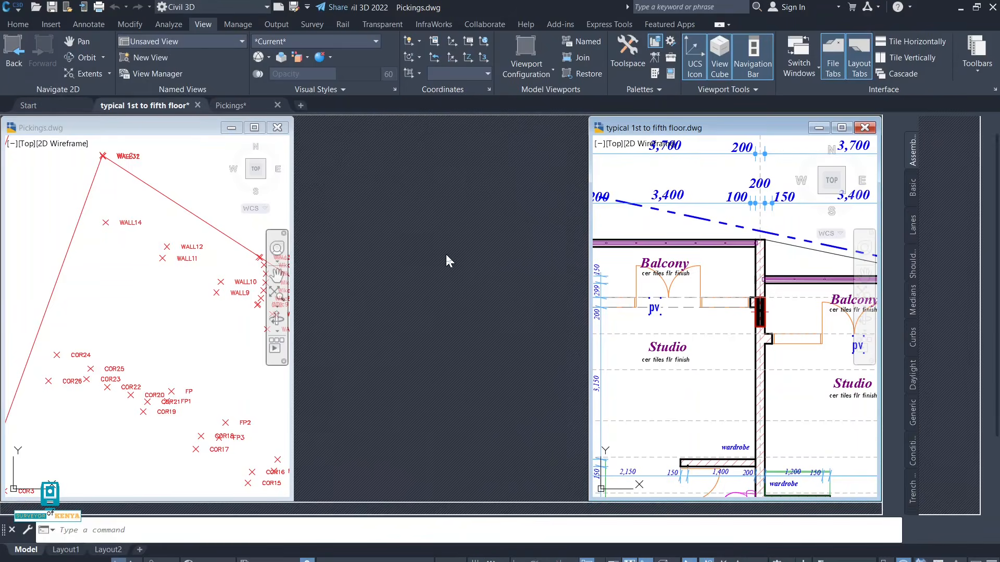
click(899, 62)
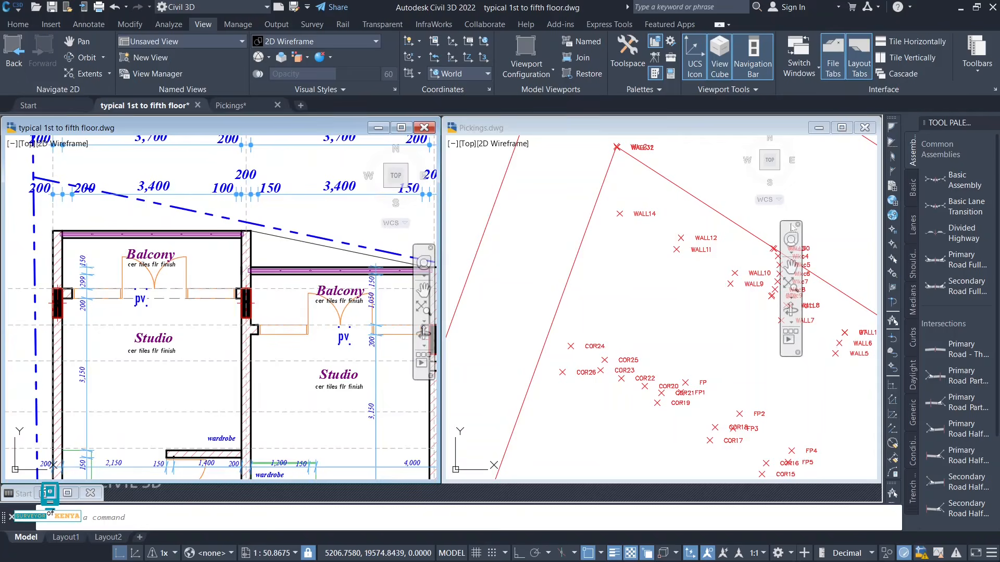
- Examine the floor plan's units alongside the full set of survey points in the Pickings drawing
click(836, 225)
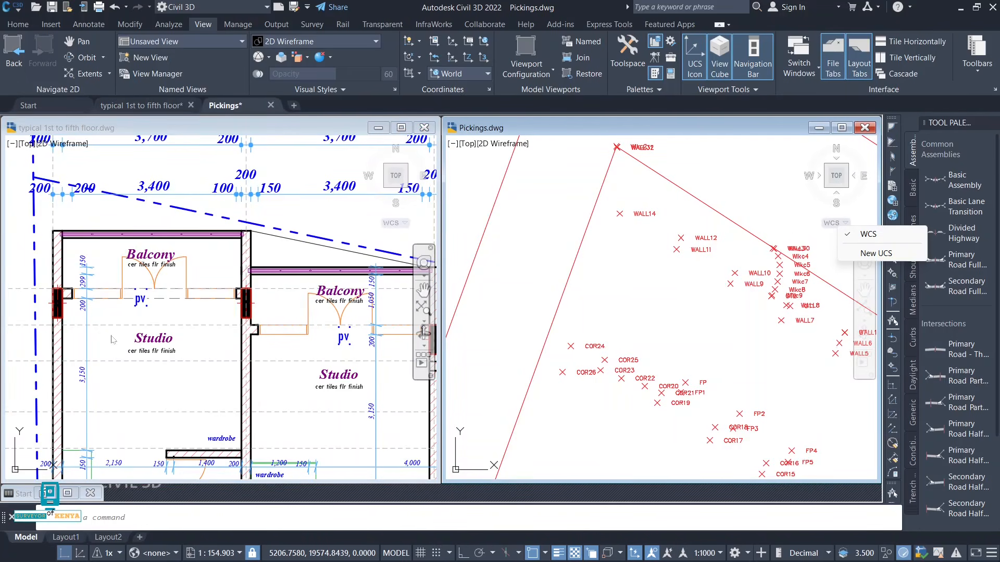
click(149, 351)
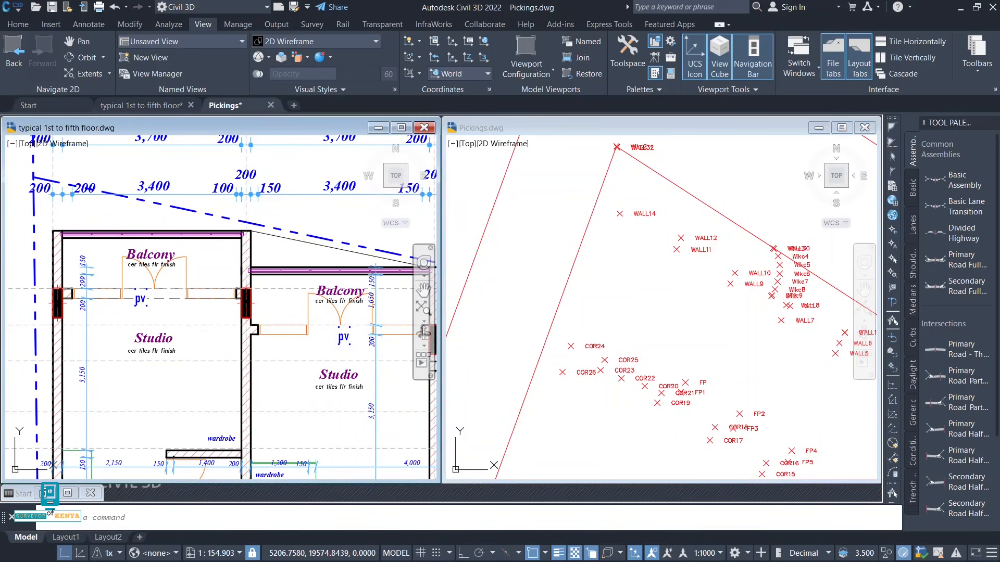
scroll(151, 348, down, 1)
scroll(185, 334, down, 1)
middle_drag(185, 333, 130, 264)
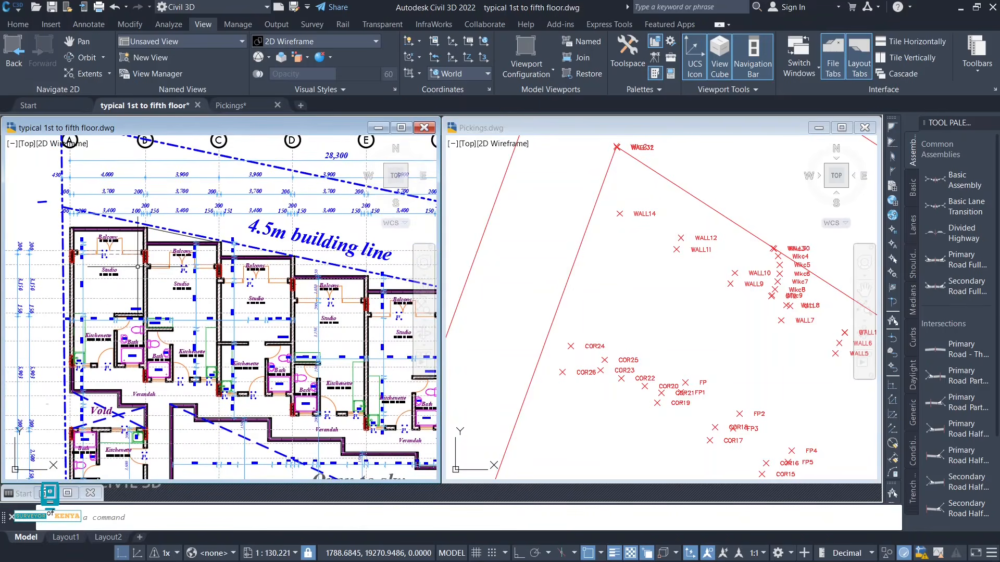
click(532, 335)
scroll(533, 336, down, 3)
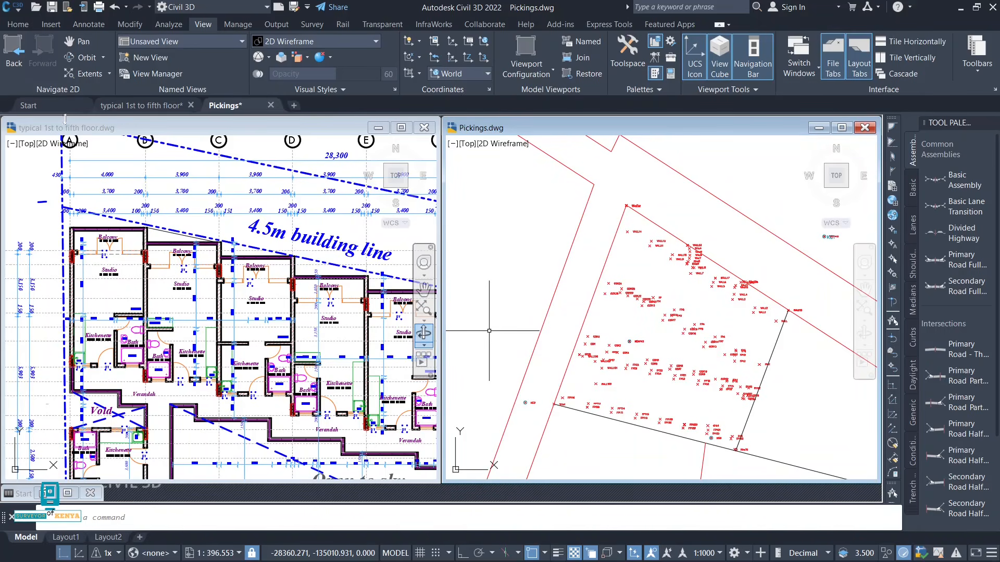
- Maximize the floor plan drawing and compare its overall layout with the plot in the Pickings drawing
double_click(152, 126)
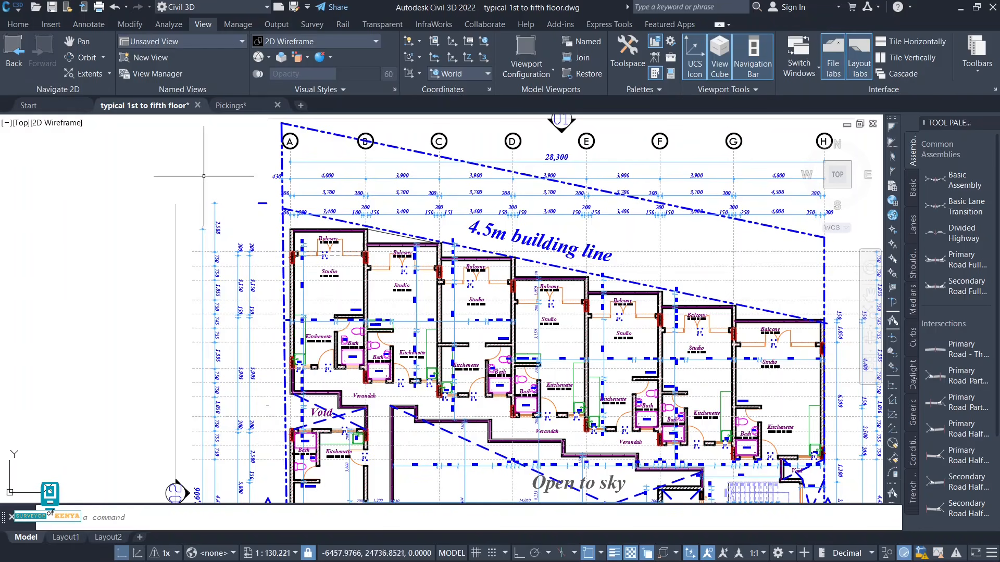
scroll(246, 210, down, 2)
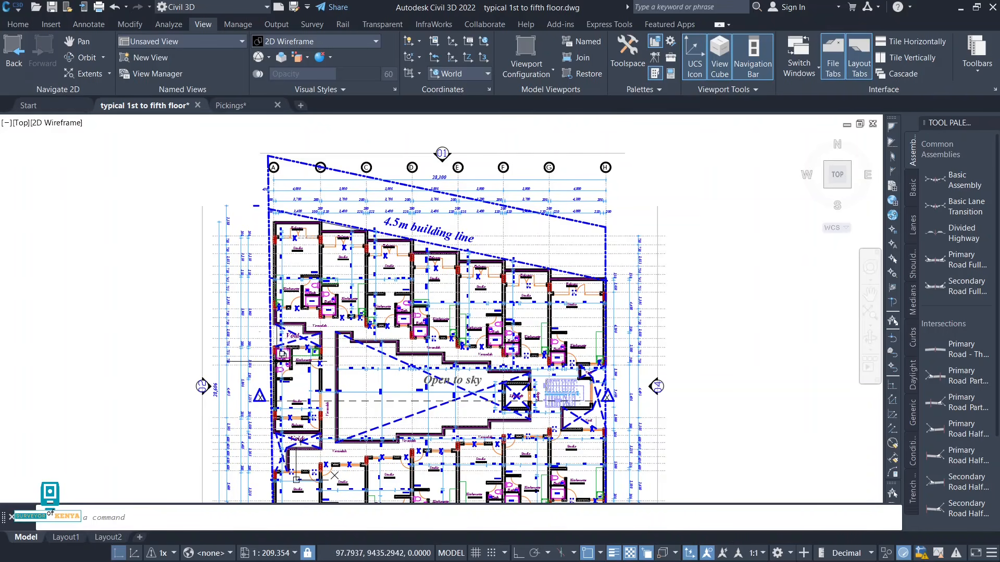
click(226, 106)
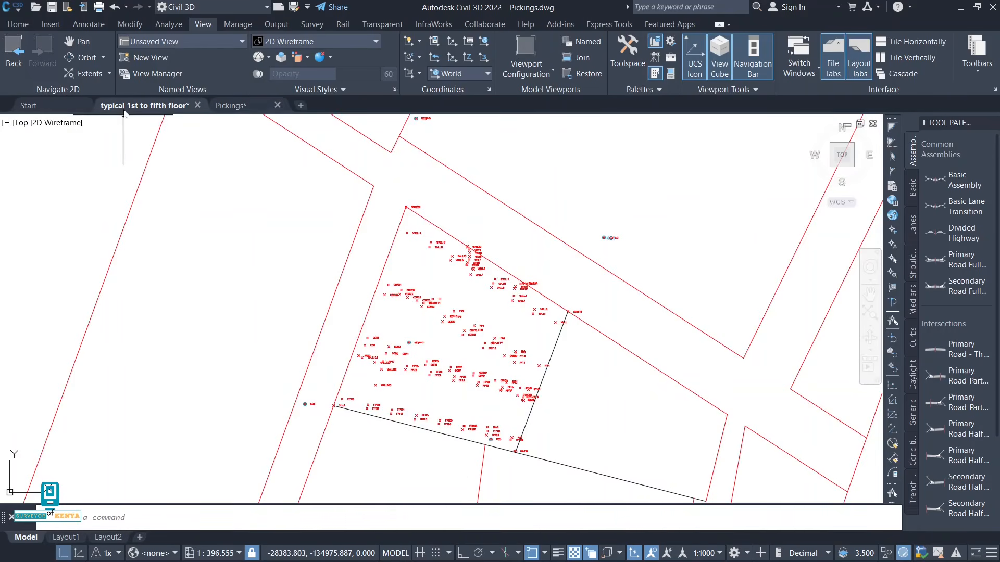
click(142, 105)
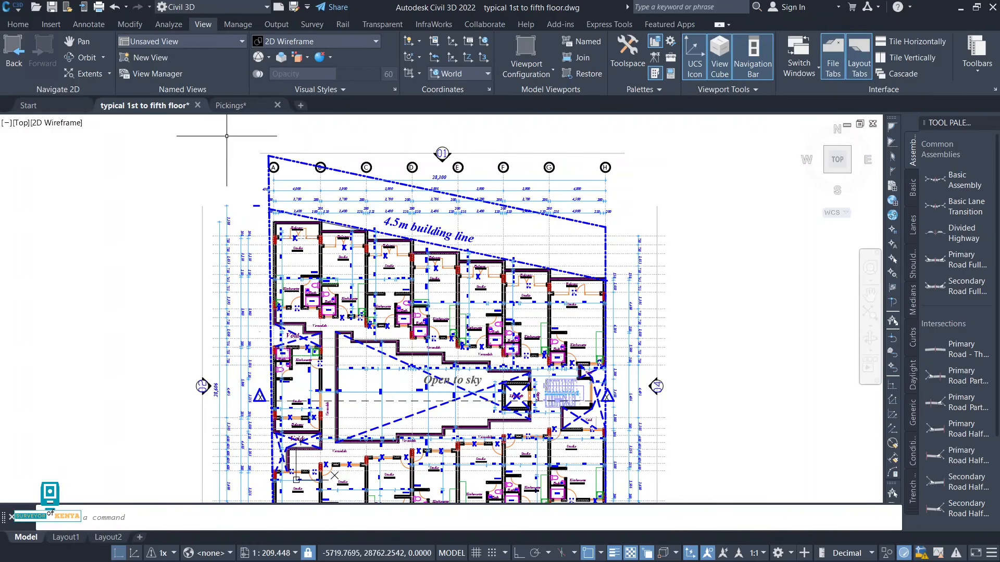
click(229, 105)
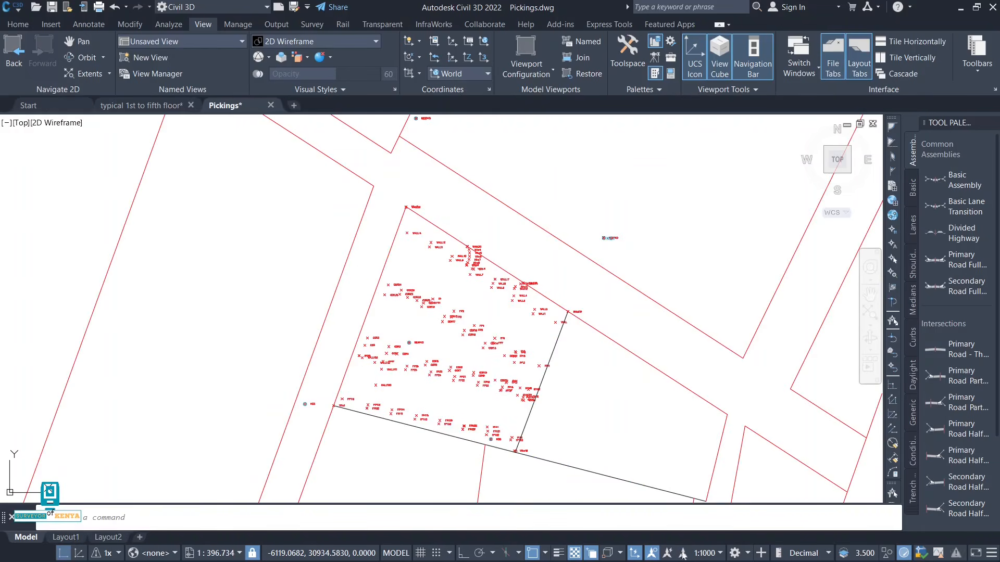
- Scale the entire floor plan by a factor of 0.001 from the plot boundary's lower-left corner near grid A
click(130, 105)
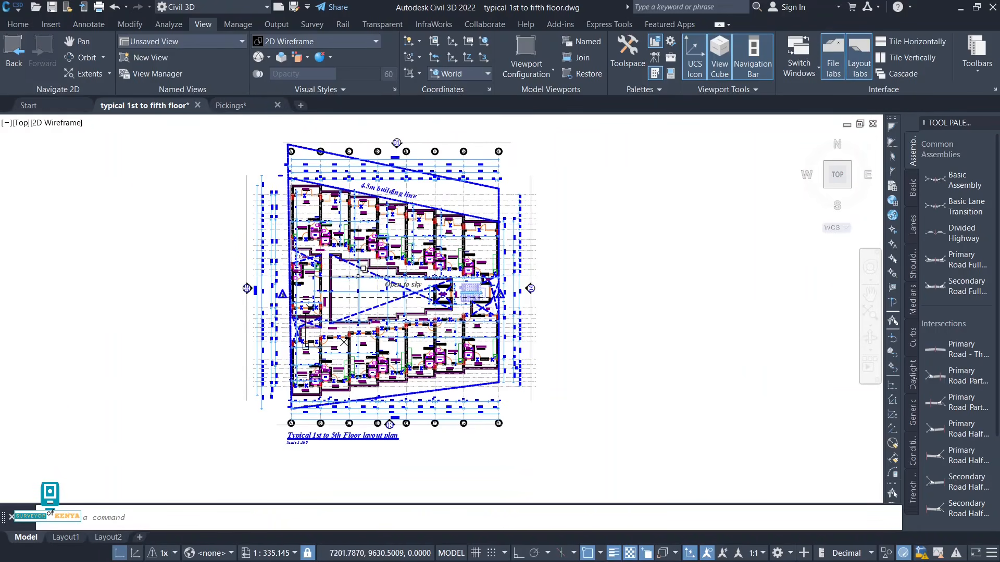
scroll(566, 173, down, 2)
click(604, 152)
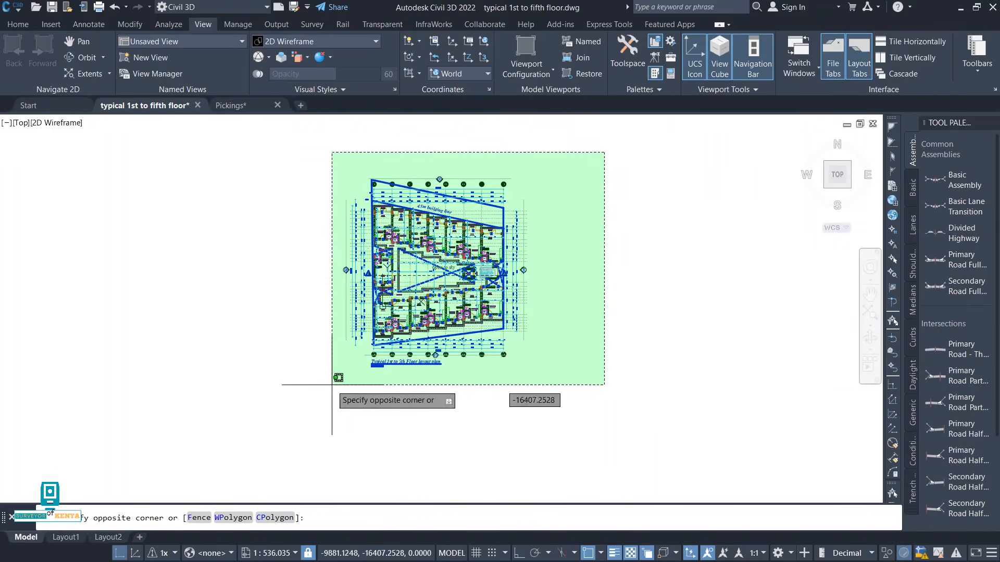
click(330, 406)
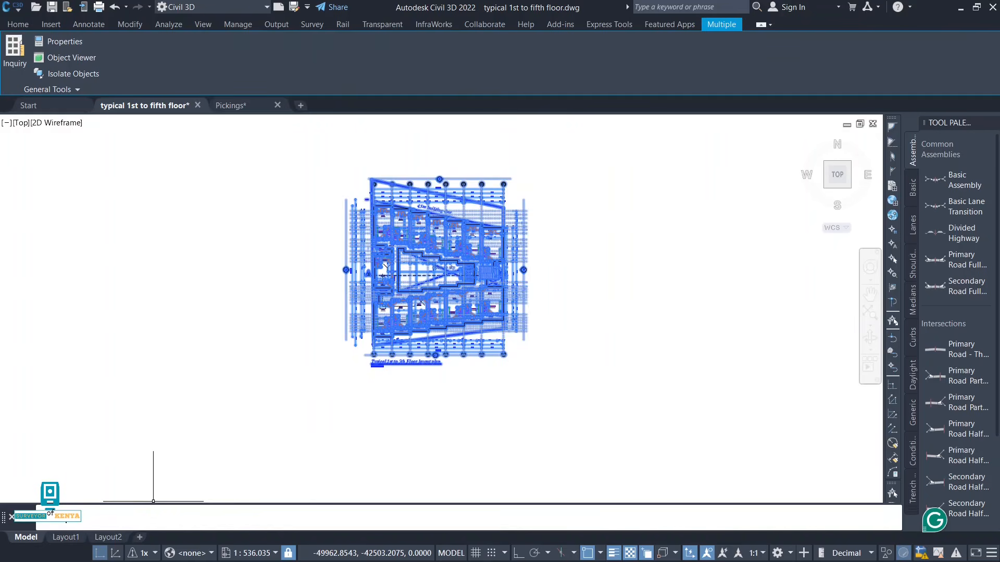
text(scale)
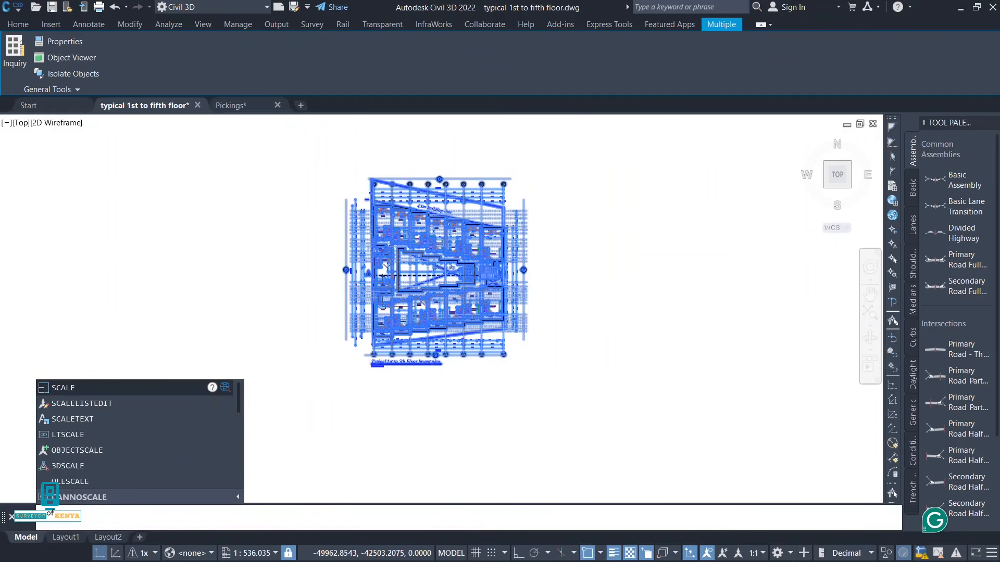
key(Return)
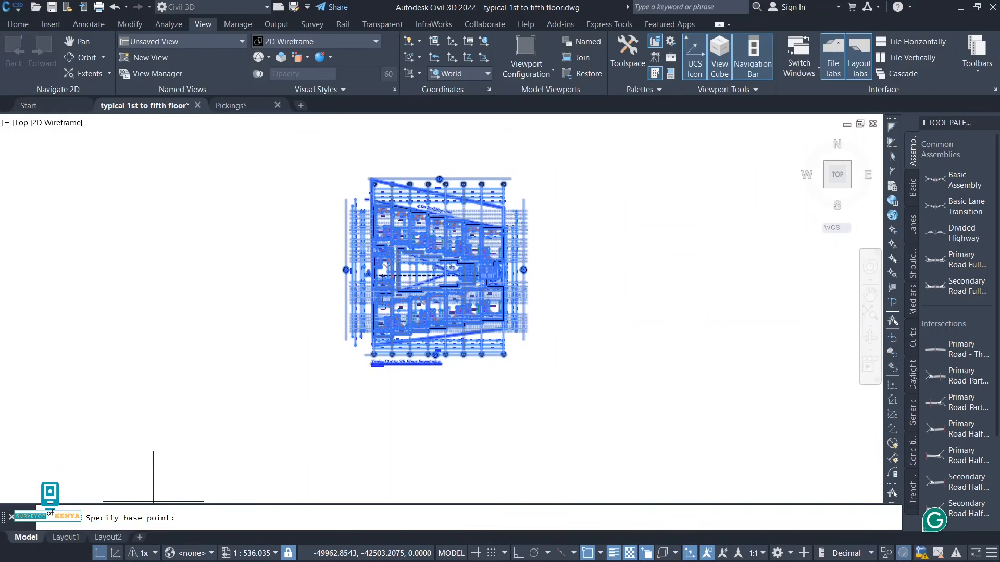
scroll(364, 333, up, 8)
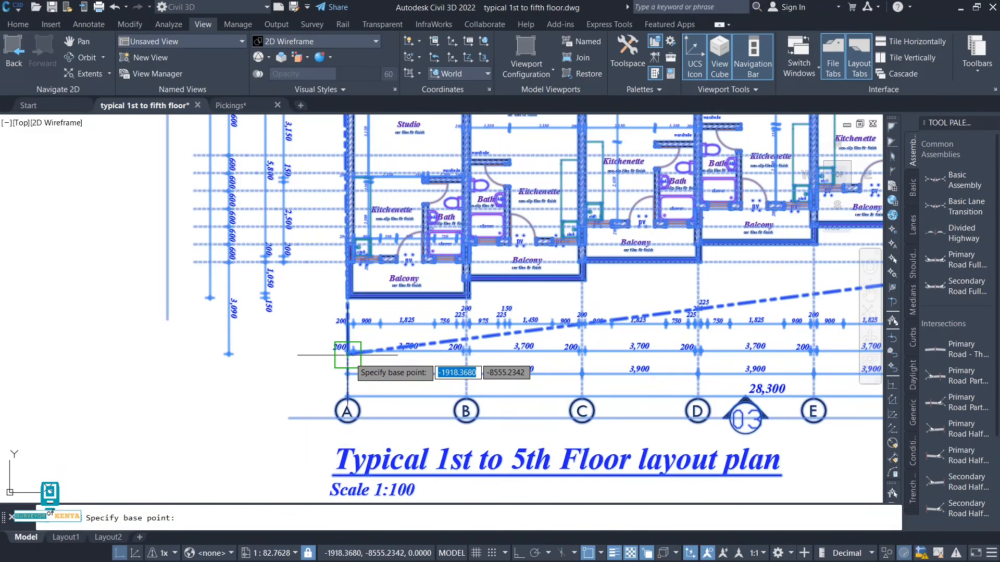
click(347, 353)
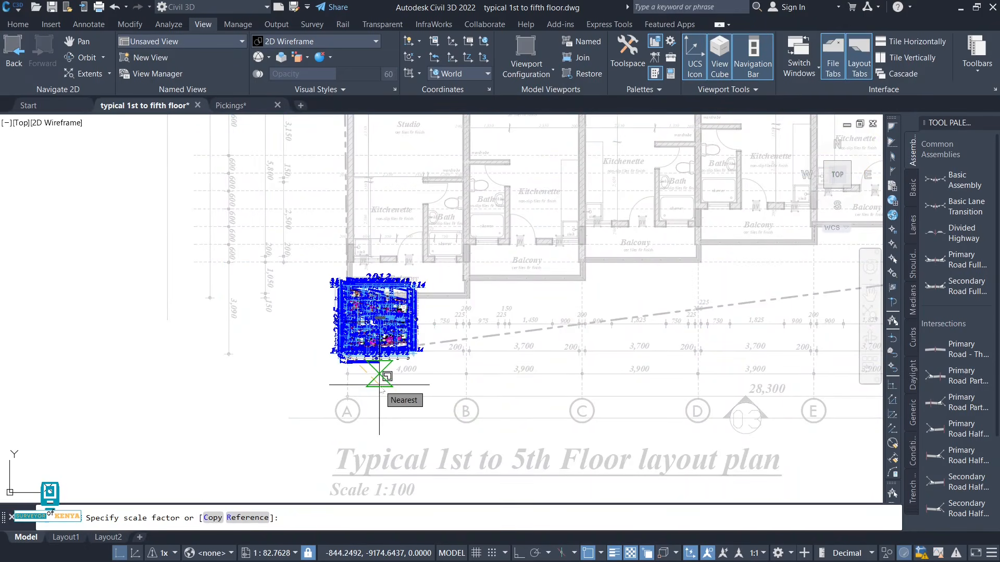
text(0.00)
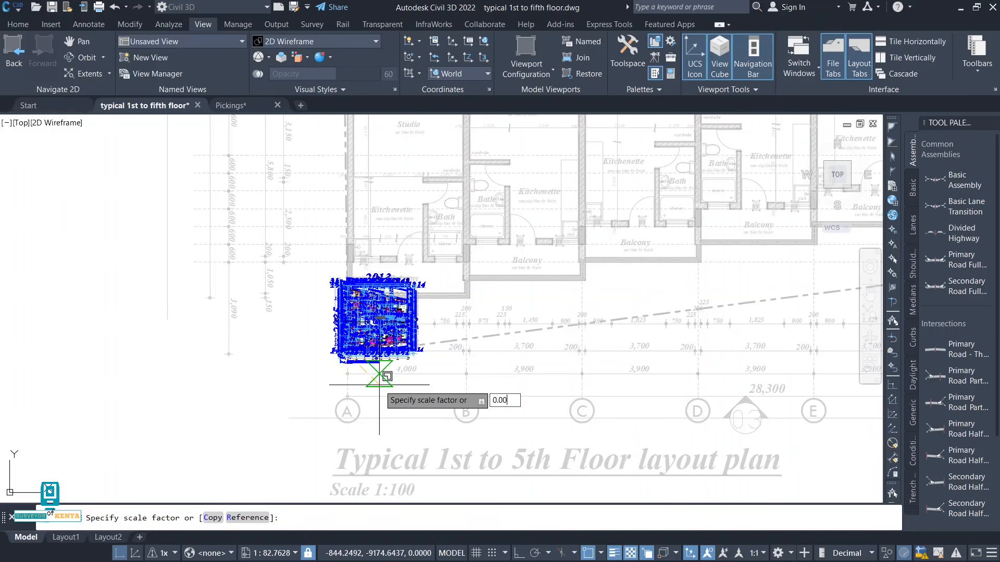
text(1)
key(Return)
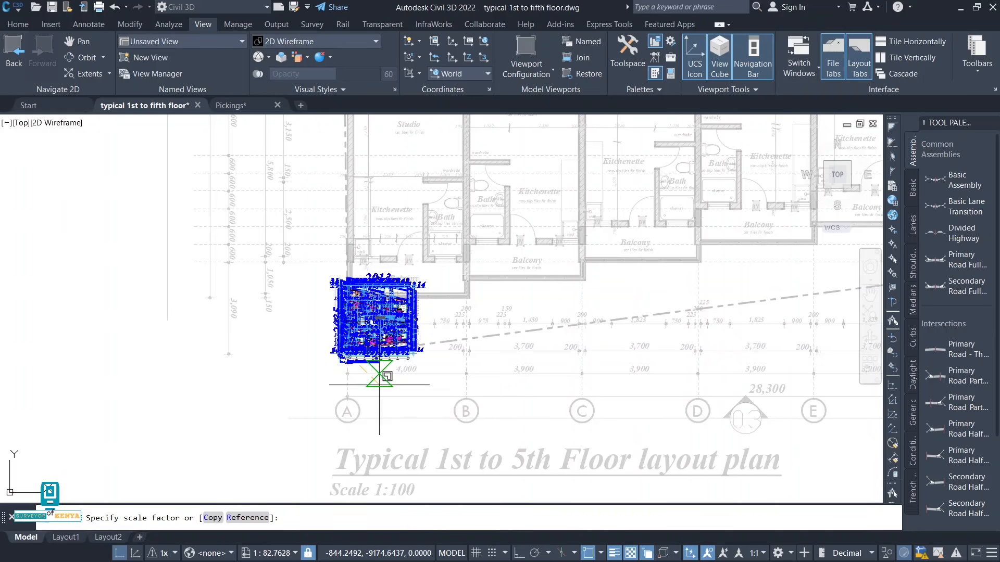
- Select the oversized dimensions on the scaled floor plan together with all similar ones and delete them
scroll(411, 391, up, 8)
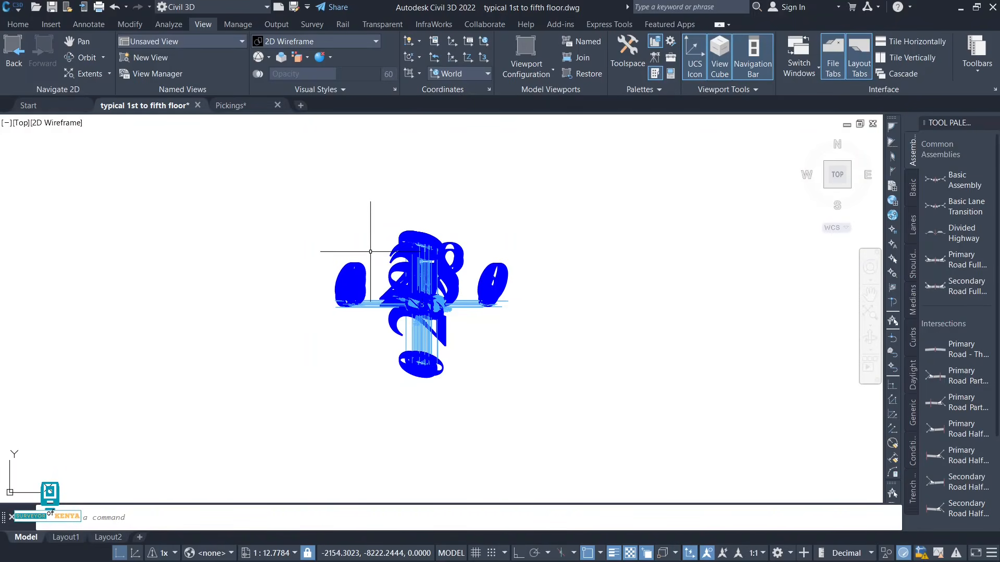
click(370, 261)
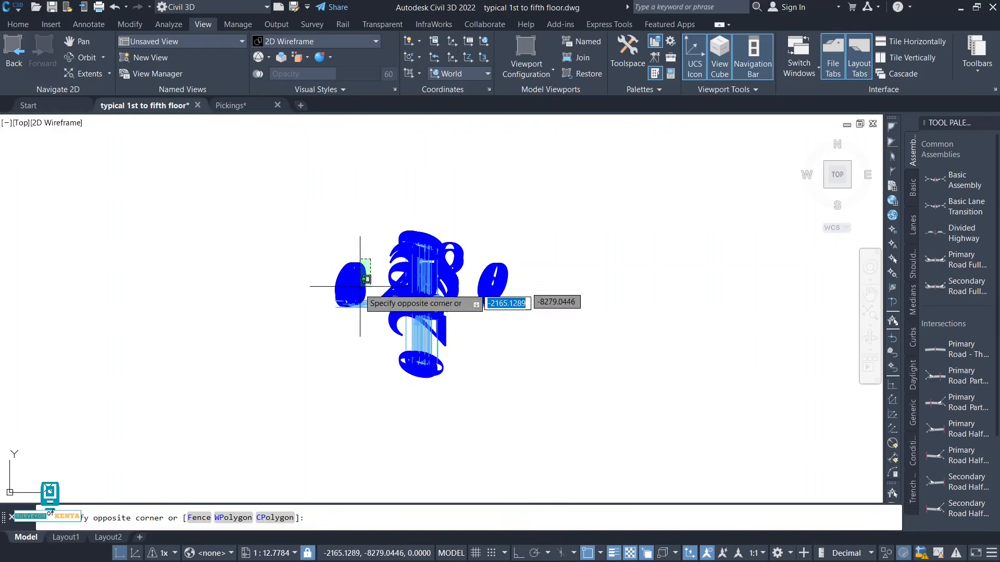
click(313, 323)
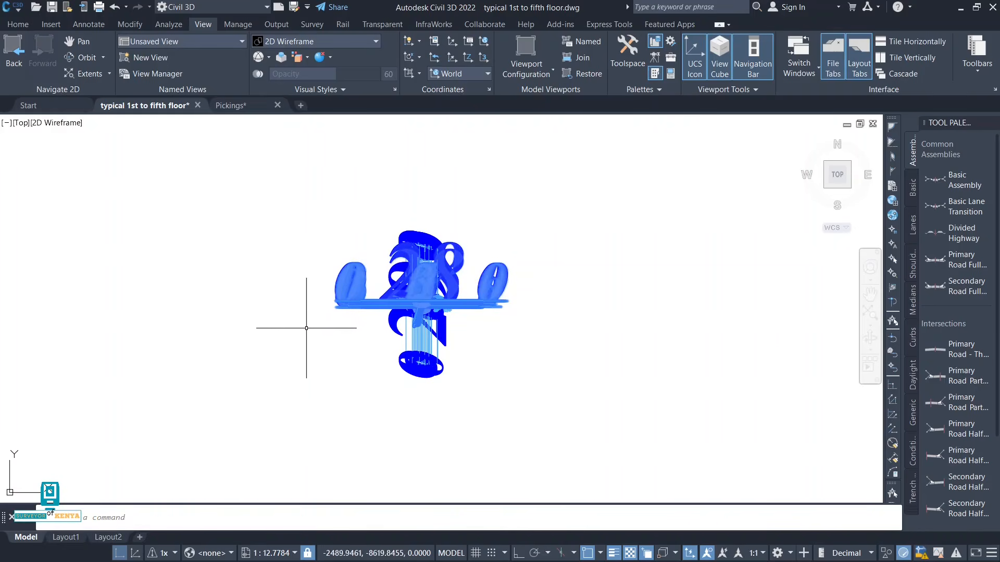
right_click(284, 311)
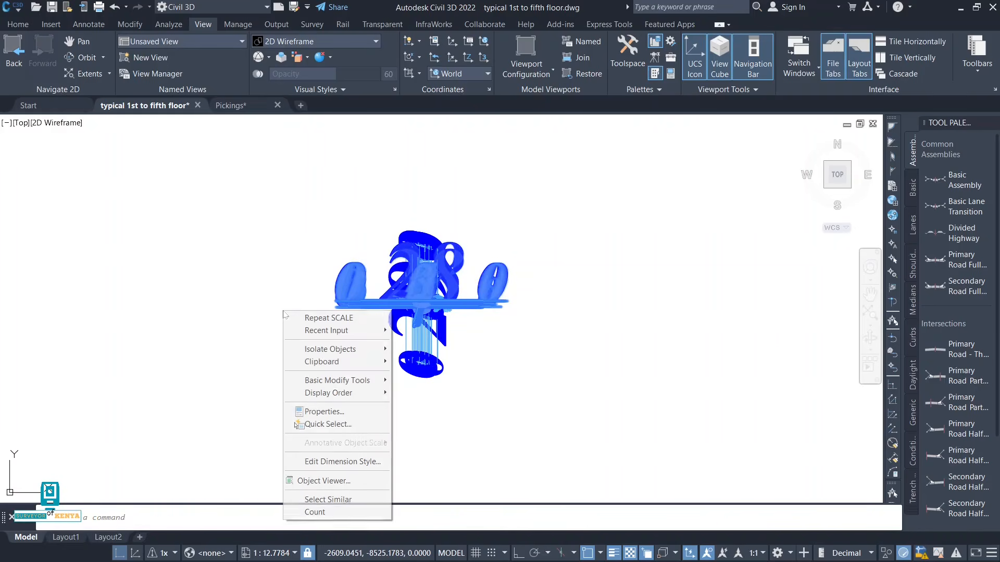
click(317, 498)
scroll(317, 431, down, 6)
scroll(418, 325, up, 12)
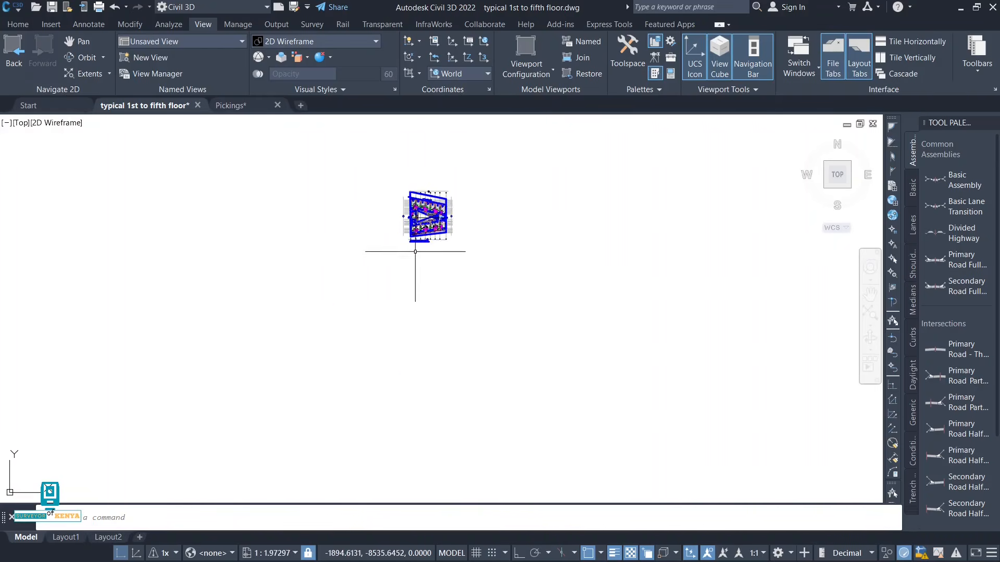
- Measure the length of the outer balcony wall of the upper studio between grids A and B
middle_drag(435, 339, 388, 232)
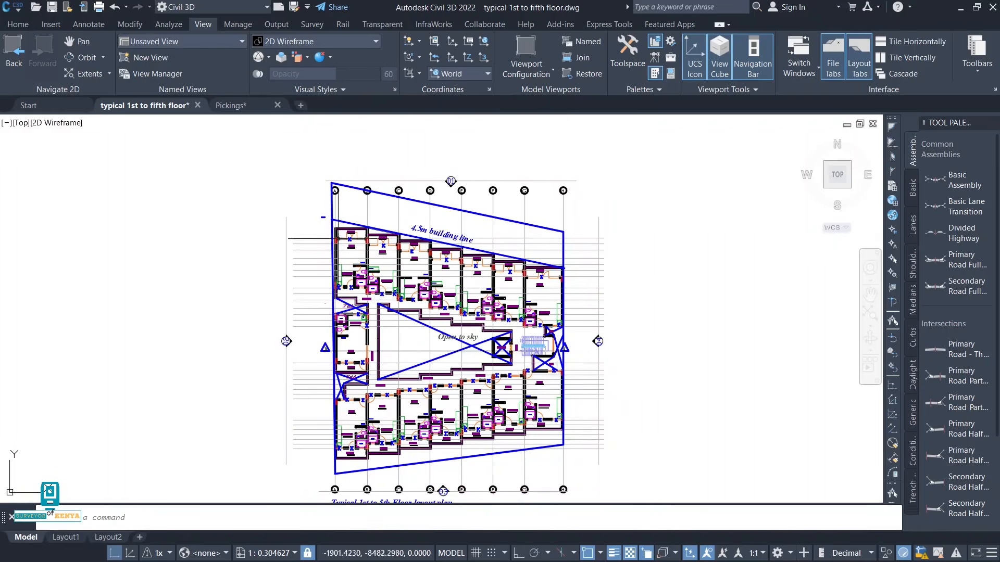
scroll(339, 238, up, 4)
text(DI)
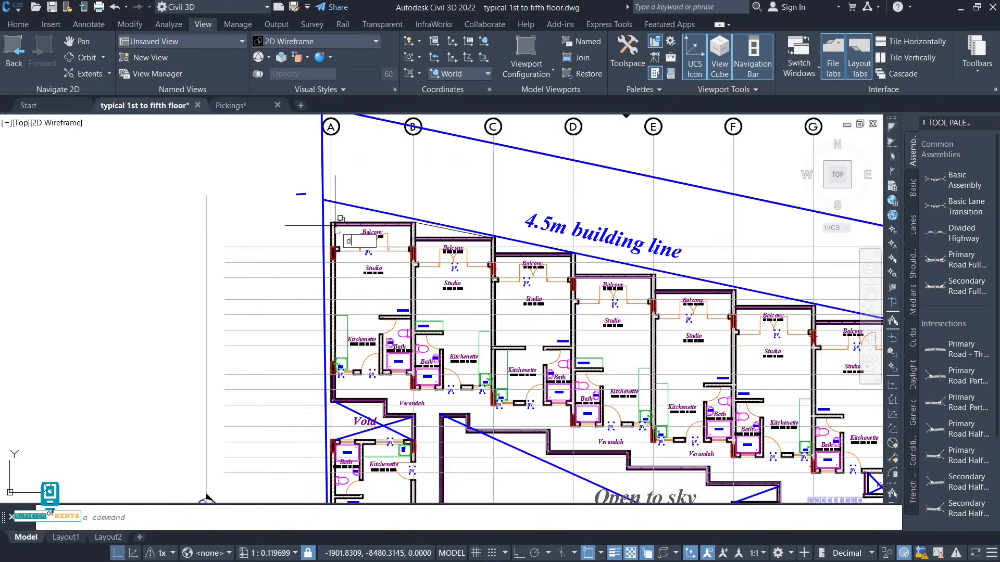
click(363, 255)
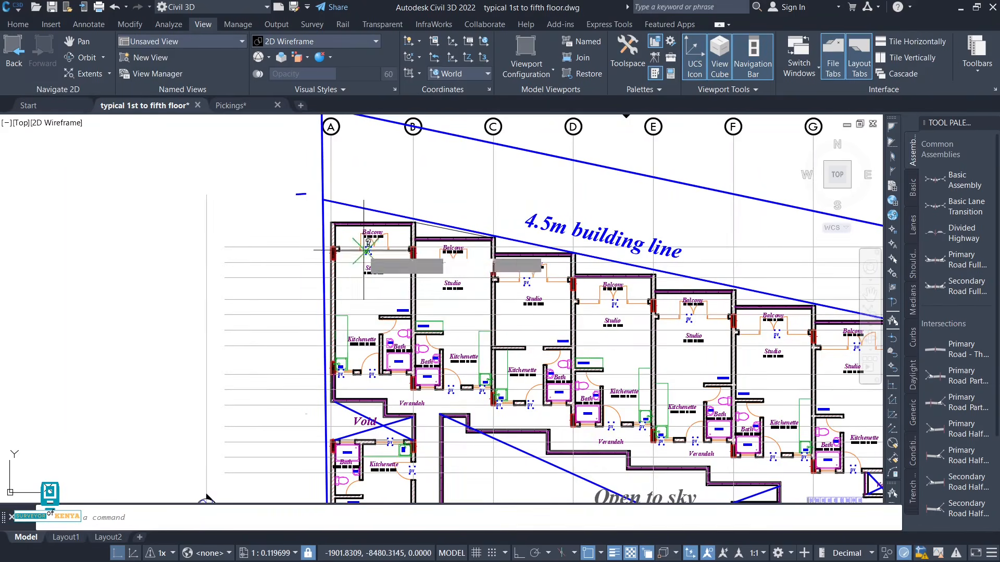
scroll(344, 224, up, 8)
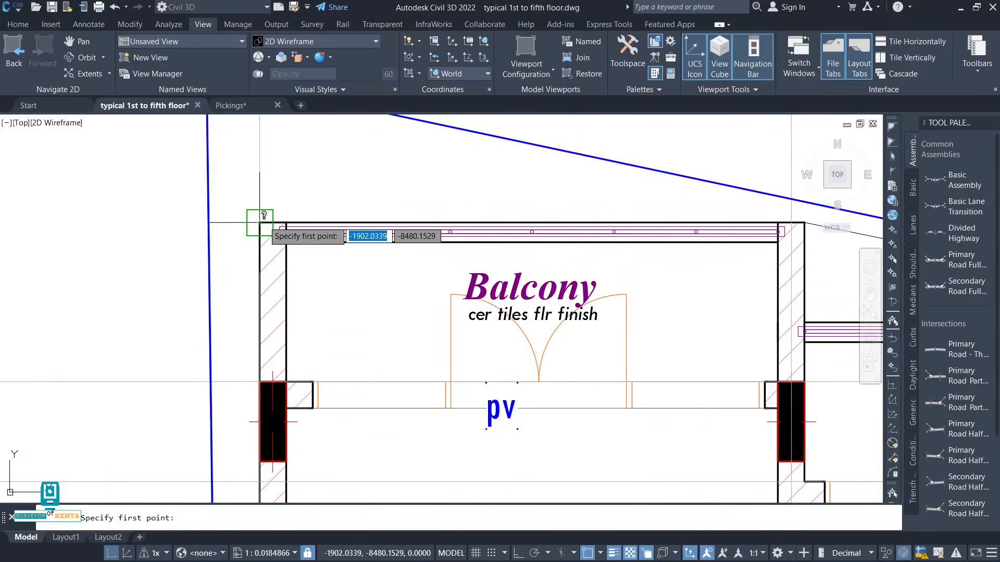
click(264, 215)
middle_drag(729, 219, 624, 217)
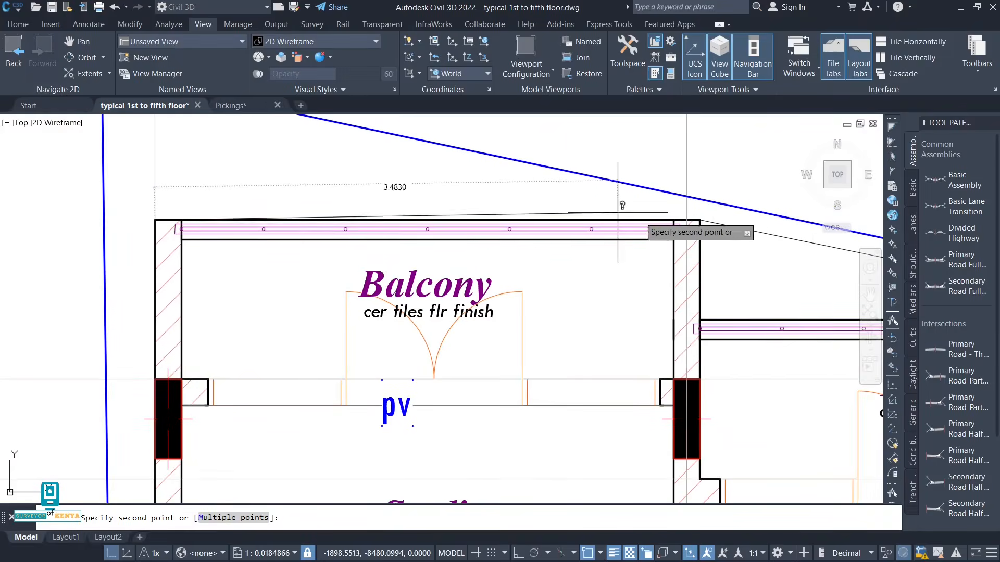
click(674, 221)
scroll(471, 232, down, 5)
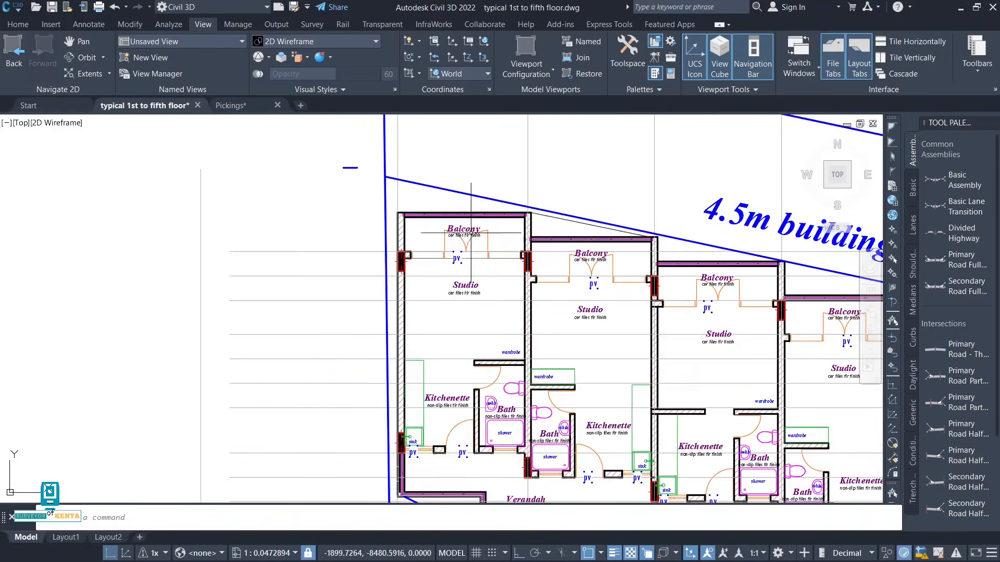
scroll(470, 233, down, 5)
scroll(471, 233, down, 7)
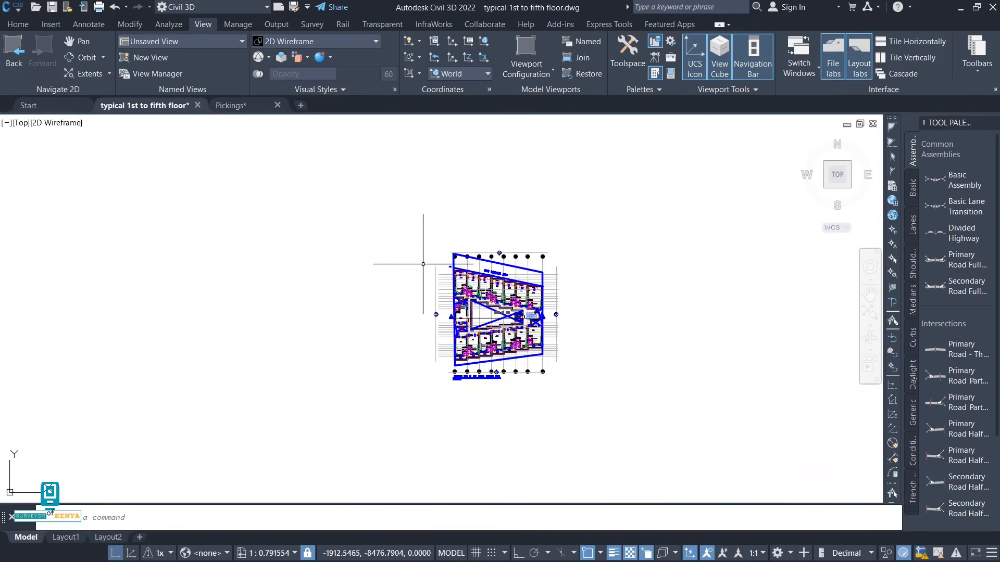
- Tile the Pickings and floor plan drawings vertically side by side, with the WALL survey points in view
click(219, 105)
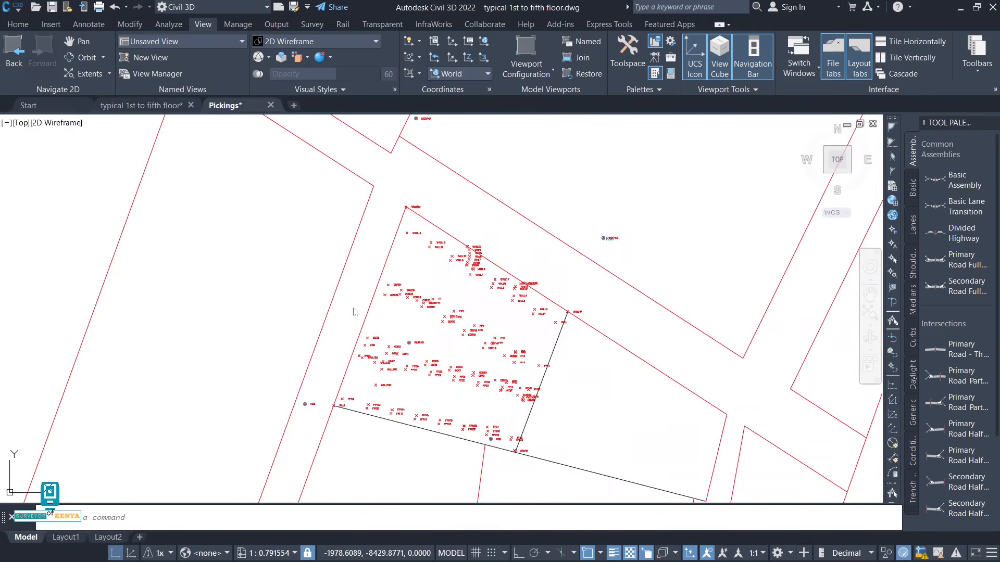
click(140, 105)
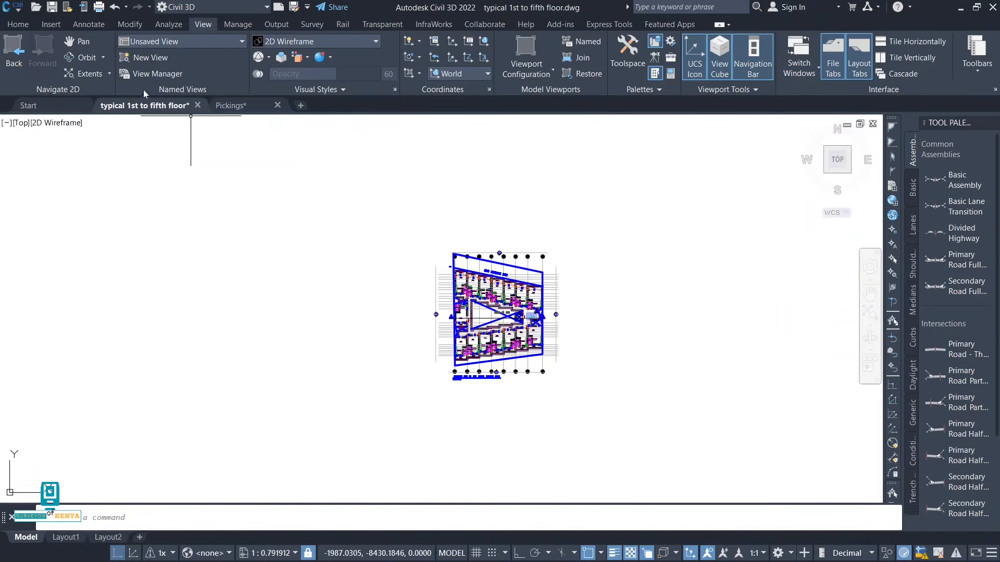
click(231, 106)
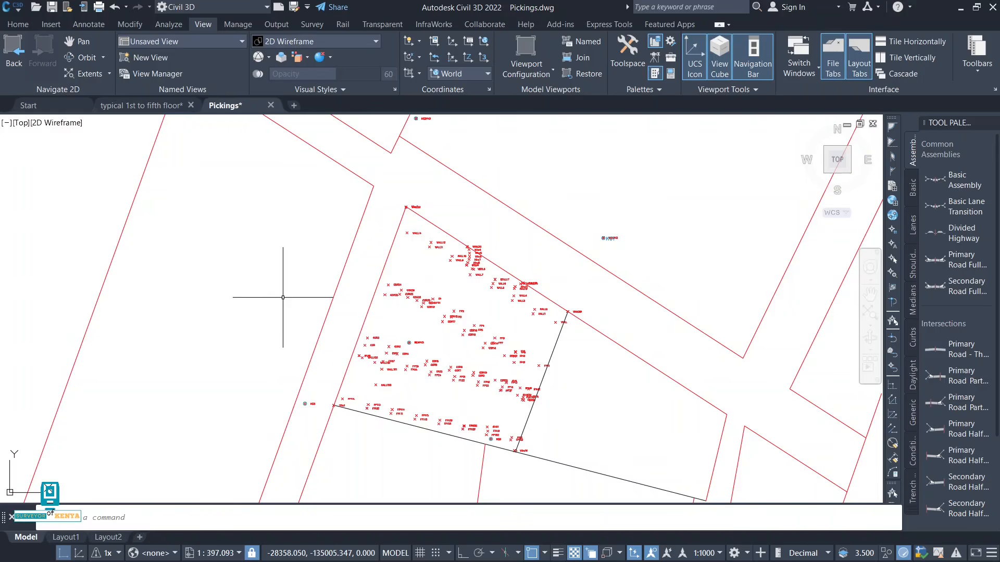
click(911, 59)
middle_drag(266, 377, 242, 316)
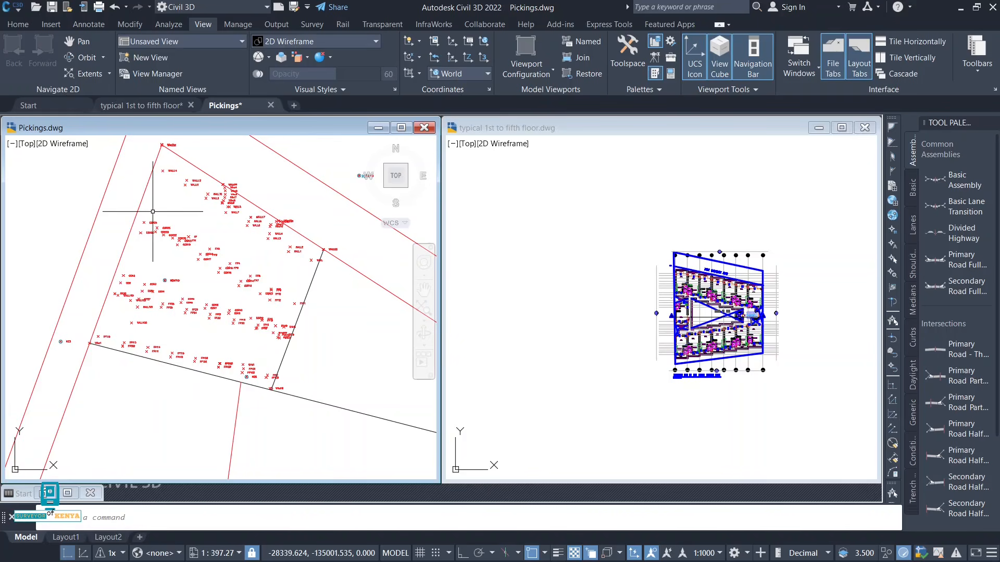
scroll(153, 211, up, 4)
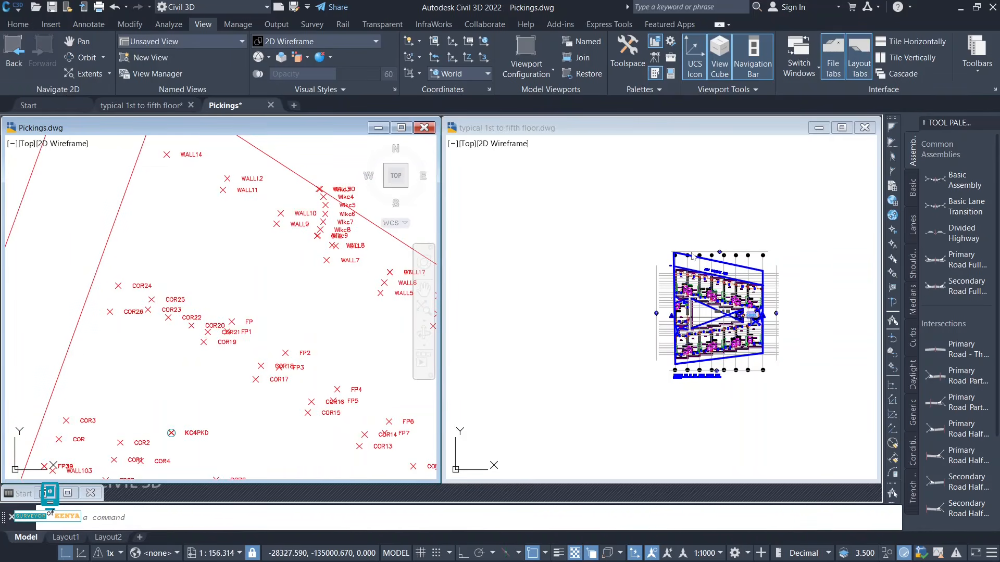
- Copy the entire floor plan with its base point at the upper-left outer balcony wall corner at grid A
click(671, 279)
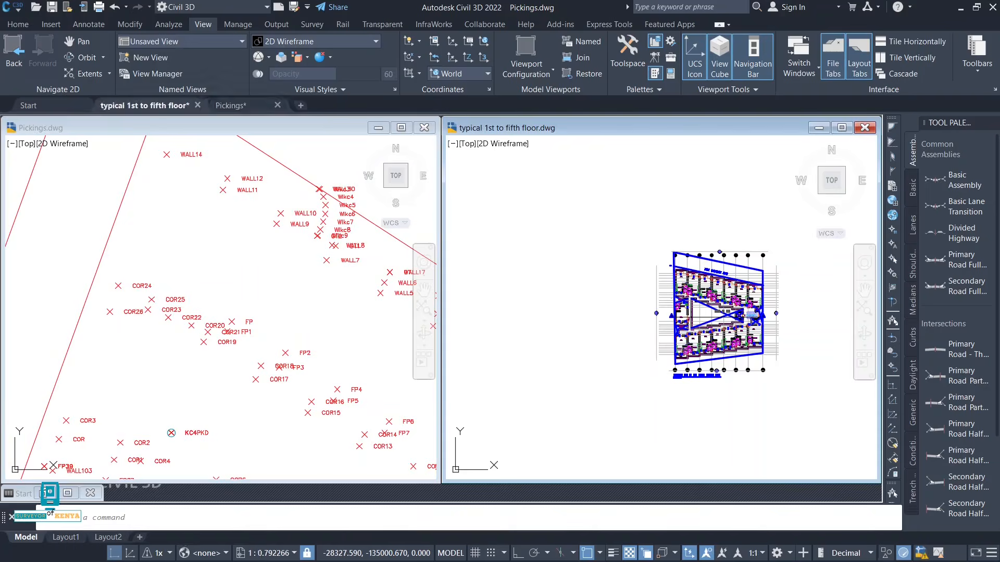
scroll(679, 270, up, 8)
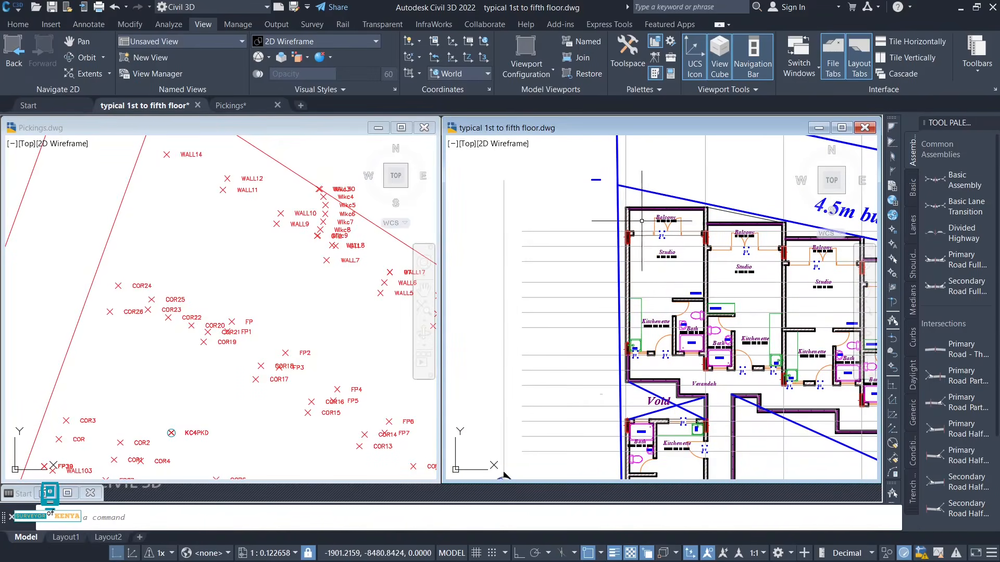
scroll(660, 239, down, 8)
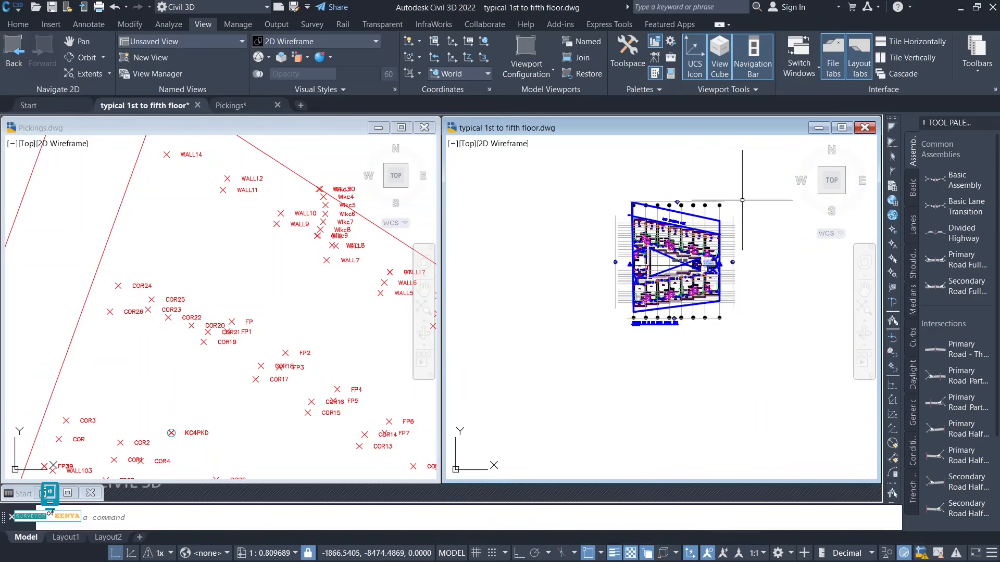
click(746, 183)
click(592, 350)
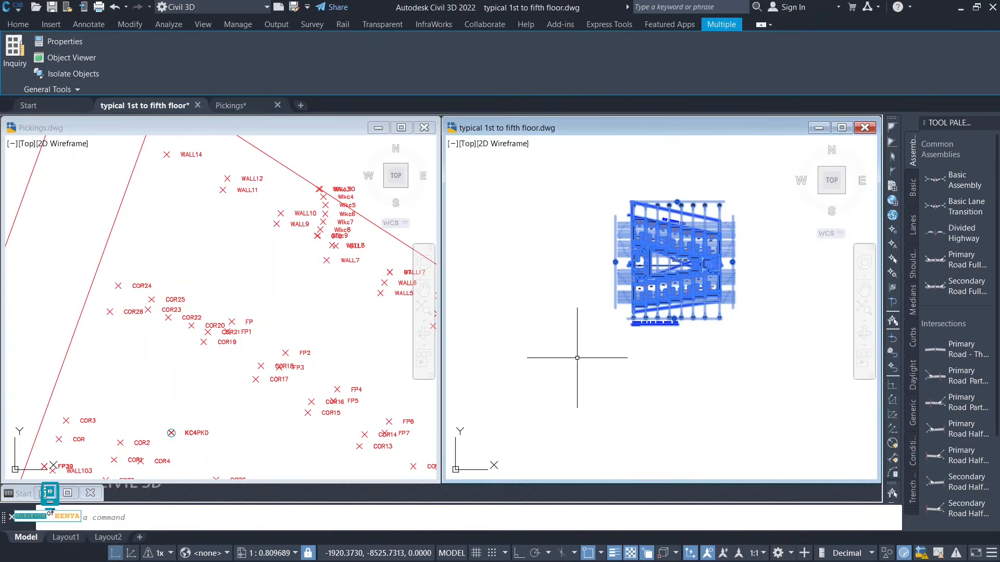
right_click(568, 371)
mouse_move(604, 421)
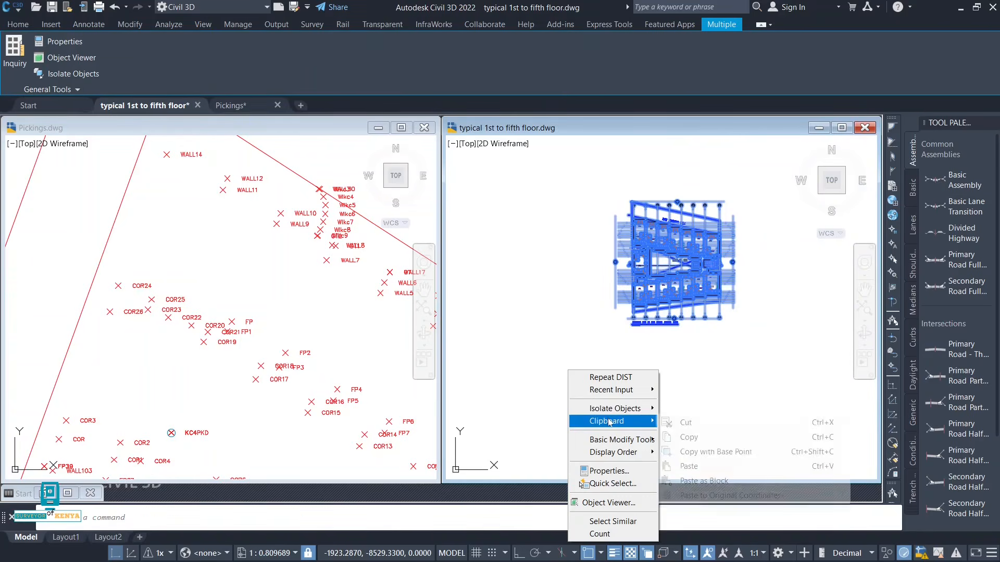
click(718, 453)
scroll(640, 237, up, 8)
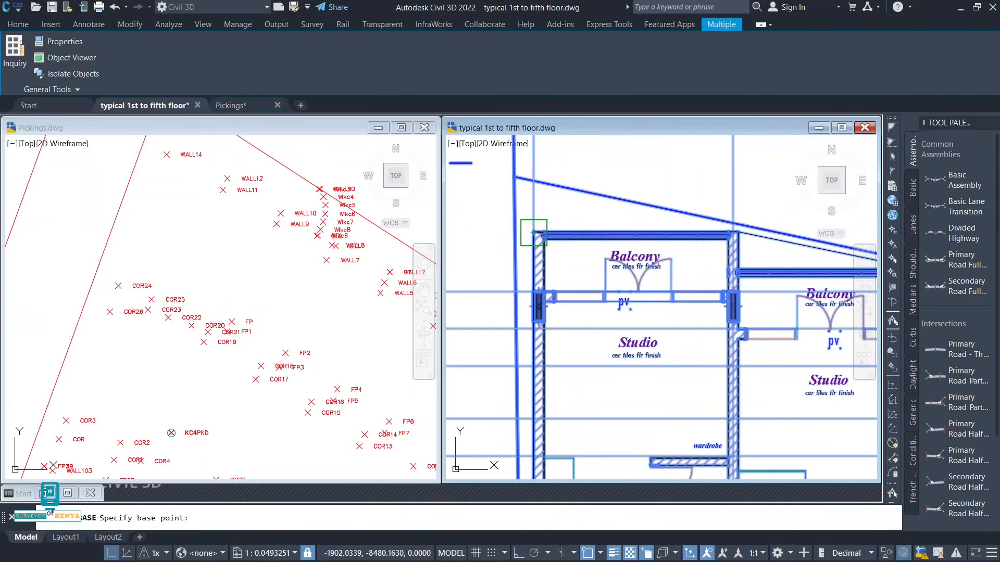
click(533, 233)
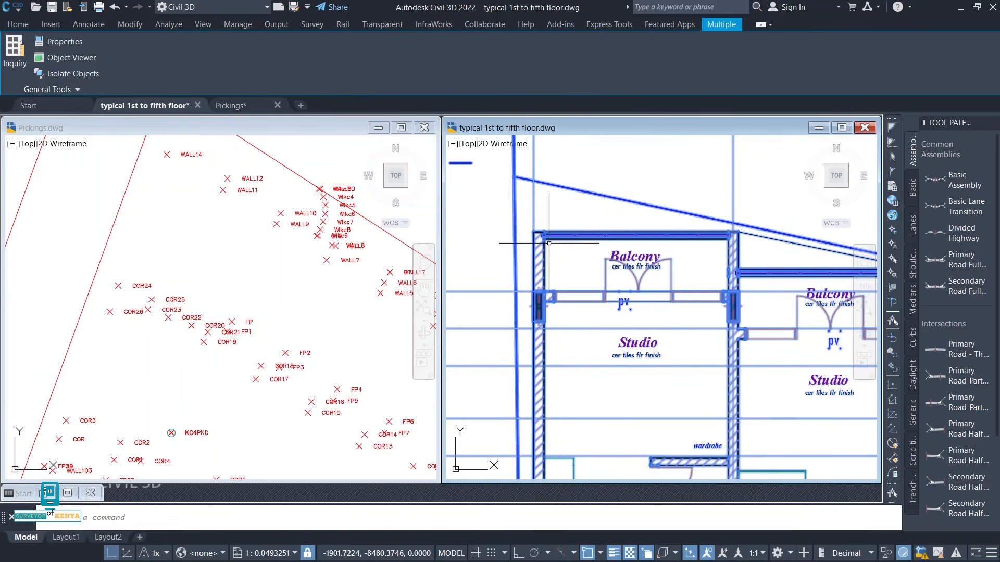
- Paste the copied floor plan into the Pickings drawing with its base point on survey point WALL14
scroll(557, 291, down, 4)
click(203, 276)
scroll(190, 273, down, 5)
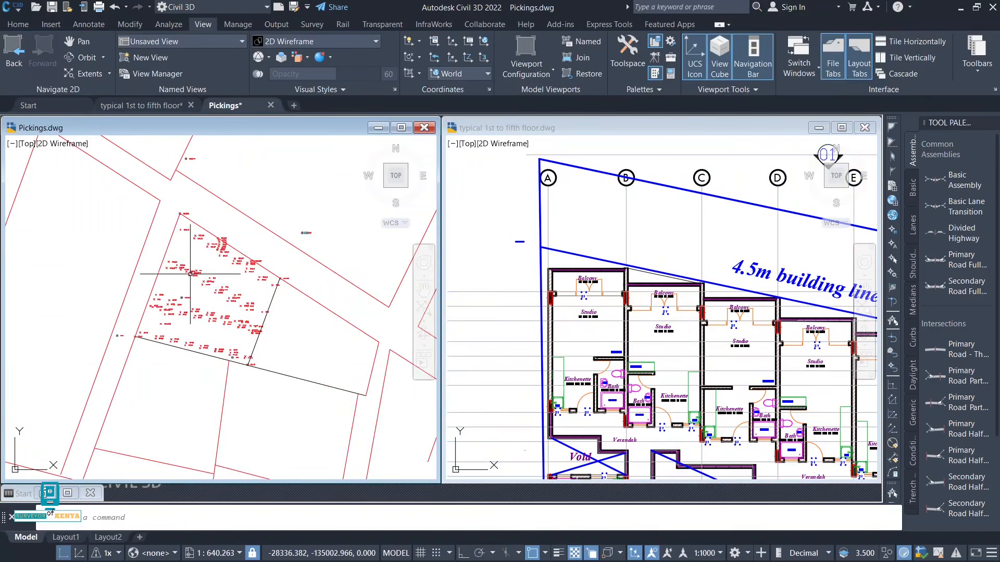
right_click(181, 246)
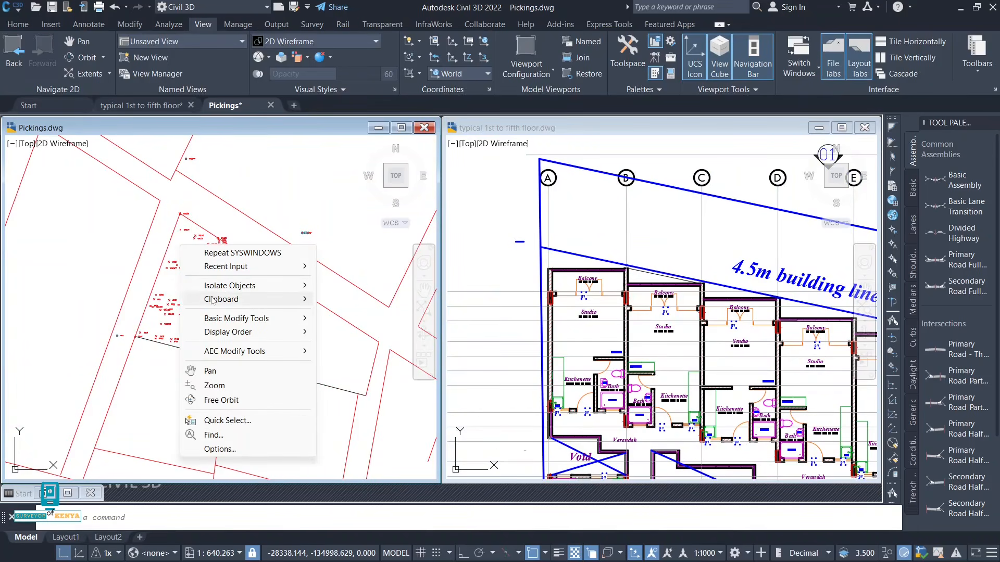
mouse_move(212, 299)
click(355, 346)
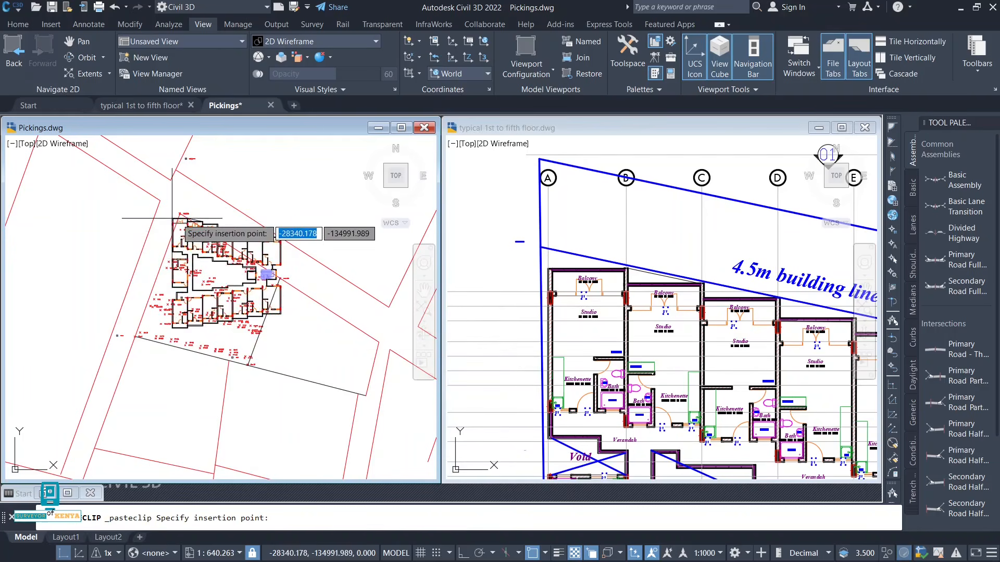
scroll(172, 218, up, 10)
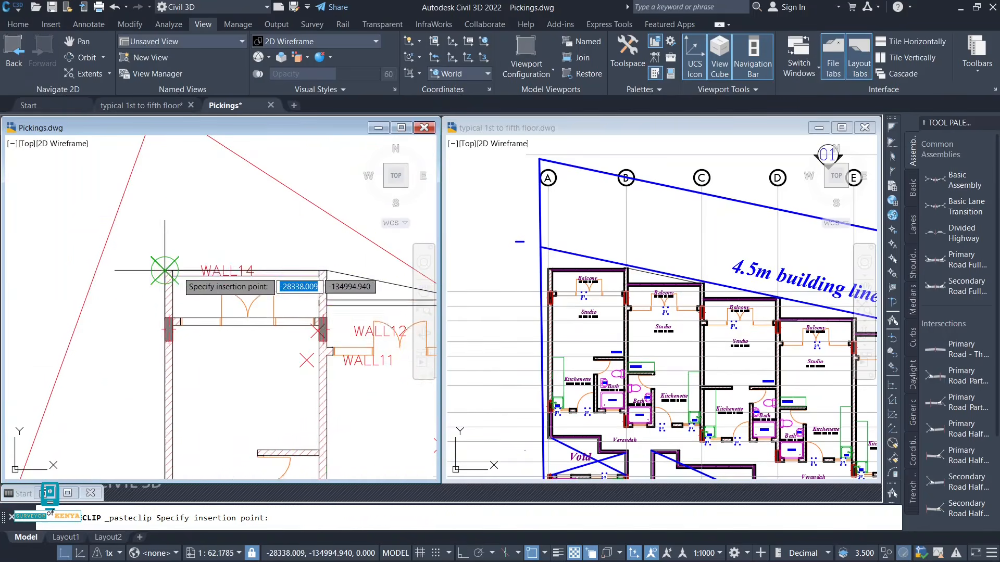
click(164, 270)
scroll(164, 271, down, 10)
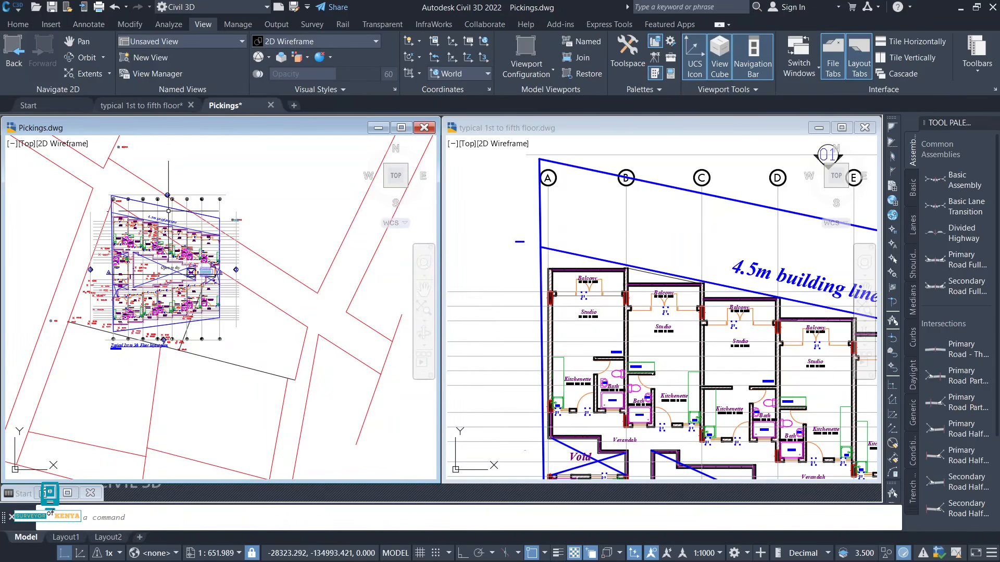
scroll(83, 313, up, 2)
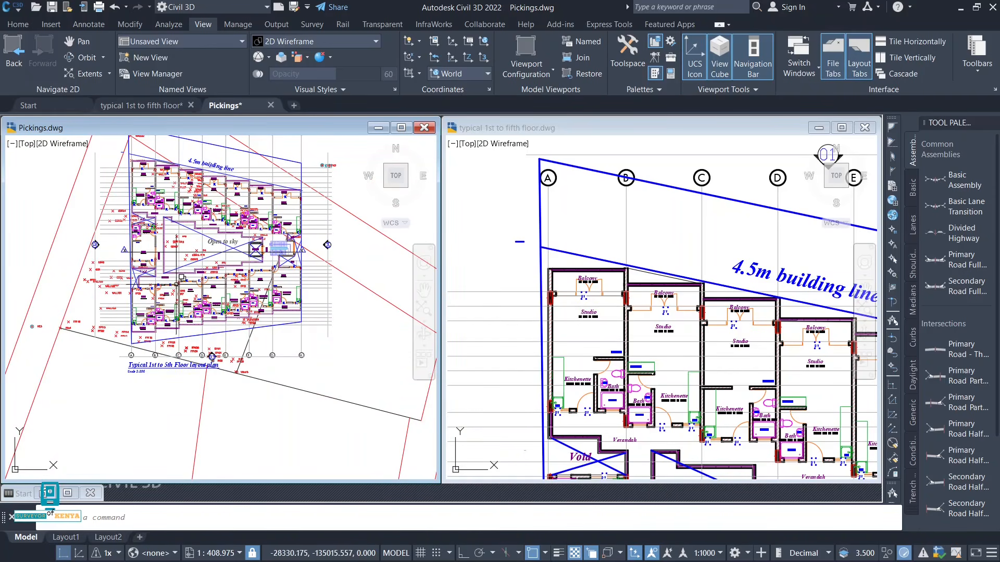
middle_drag(156, 273, 160, 301)
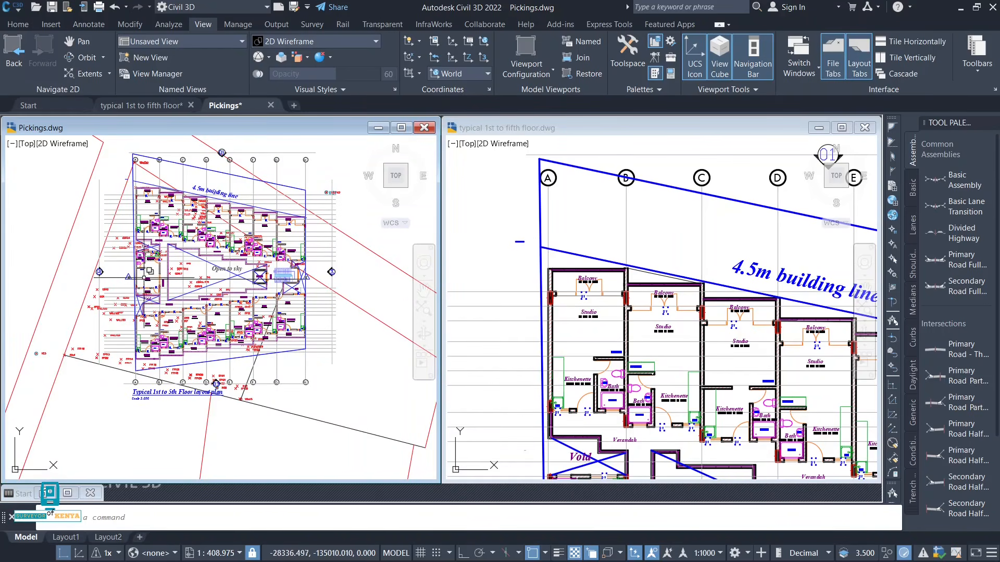
- Undo the floor plan paste in the Pickings drawing
key(ctrl+z)
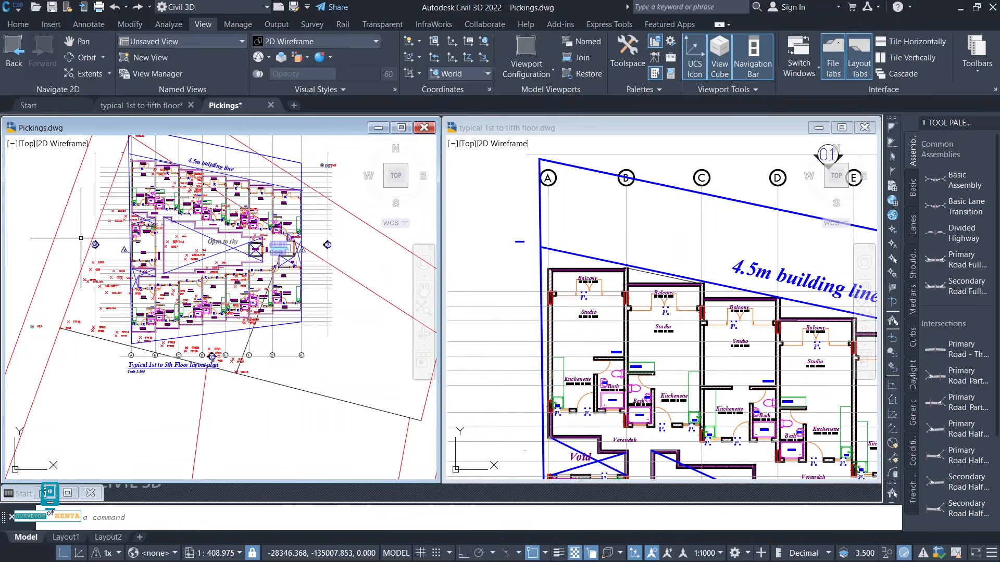
key(ctrl+z)
scroll(83, 212, down, 8)
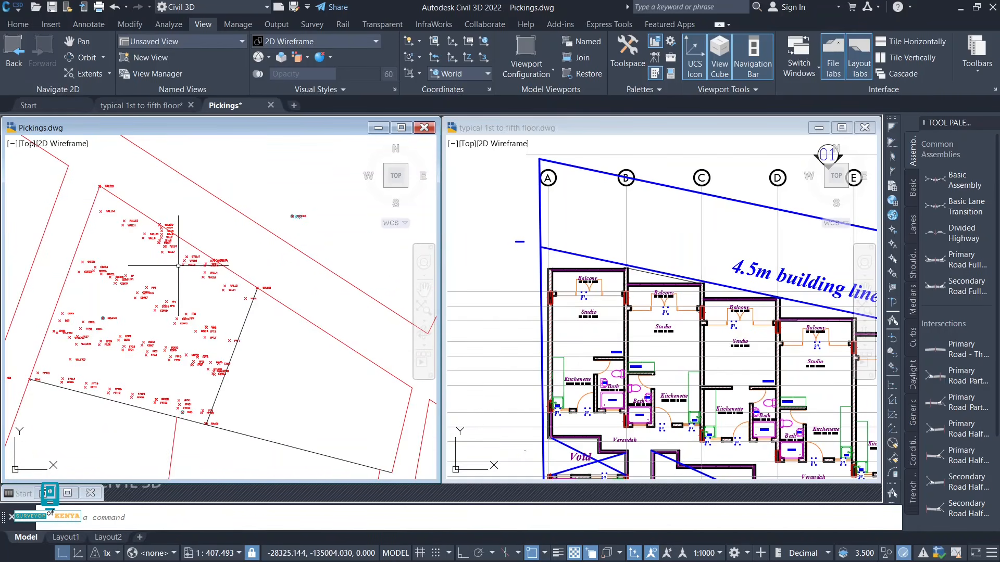
- Maximize the Pickings drawing and assign all its boundary lines and survey points to the !Cadastral boundary layer
double_click(172, 128)
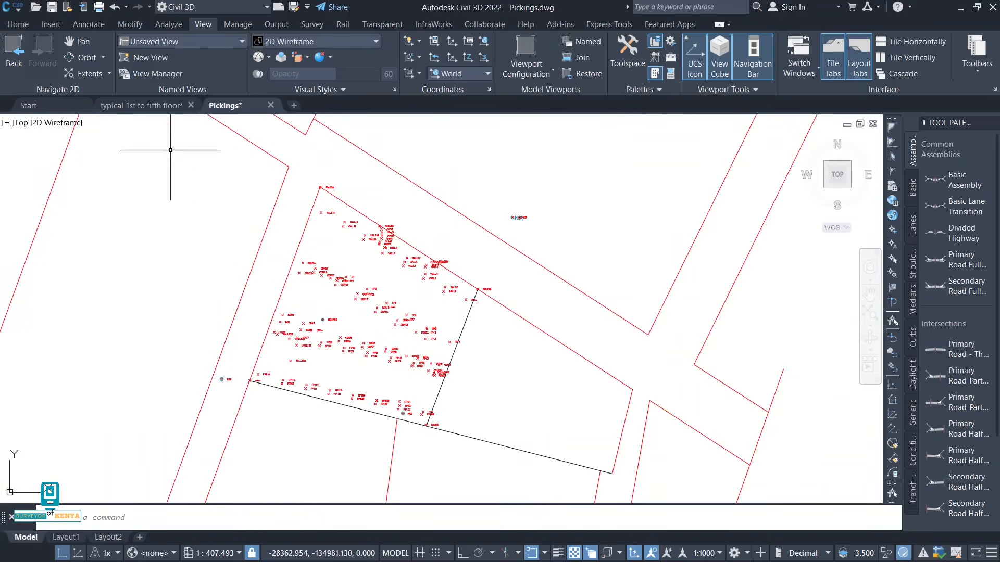
scroll(312, 338, down, 6)
mouse_move(542, 173)
mouse_down()
mouse_move(283, 429)
mouse_move(156, 479)
mouse_up()
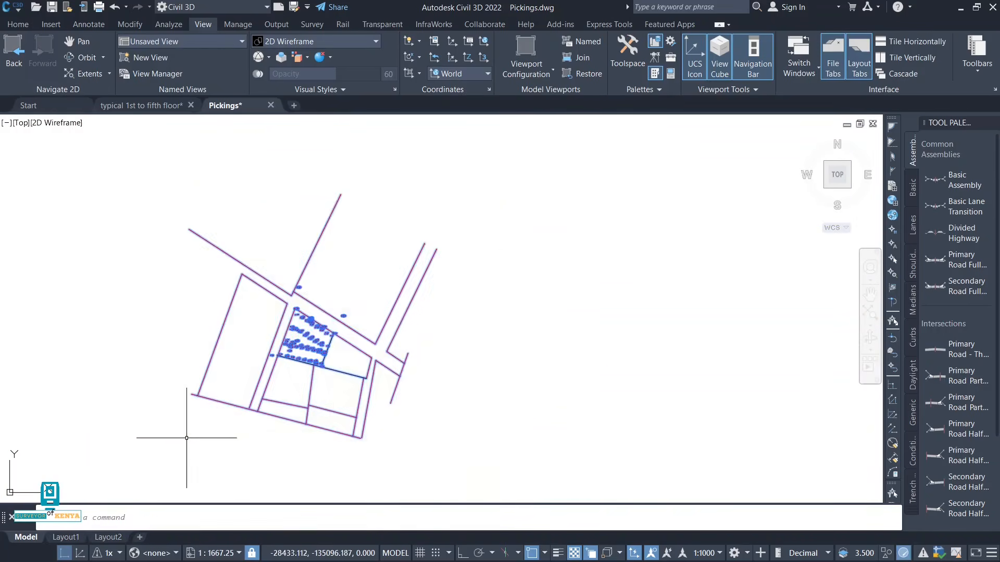
click(19, 24)
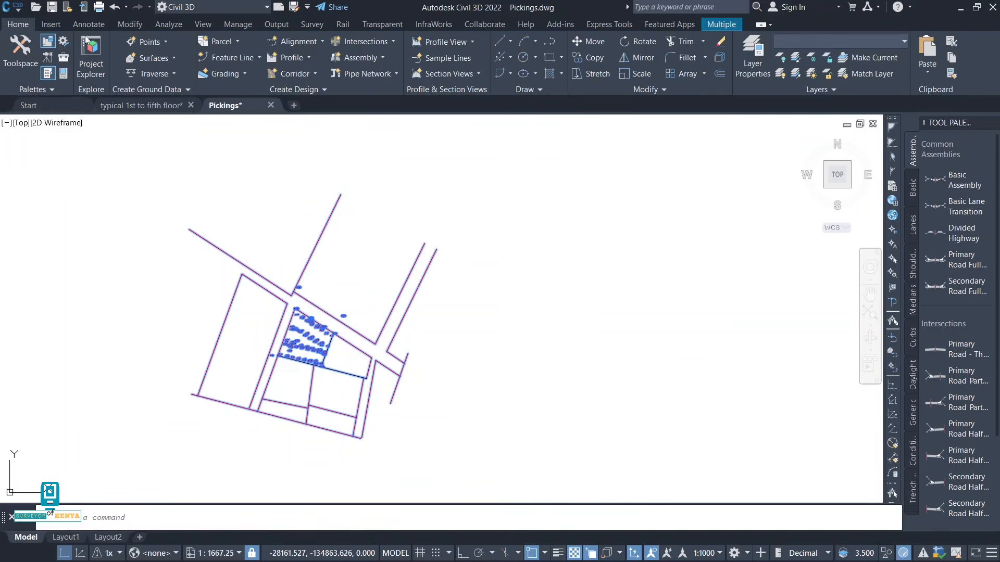
click(905, 44)
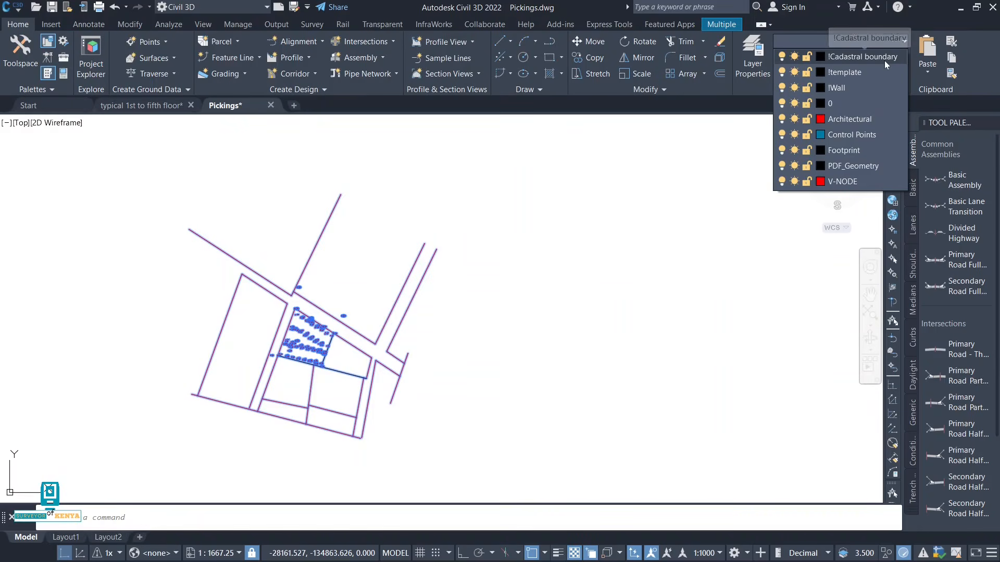
click(884, 60)
scroll(298, 333, up, 4)
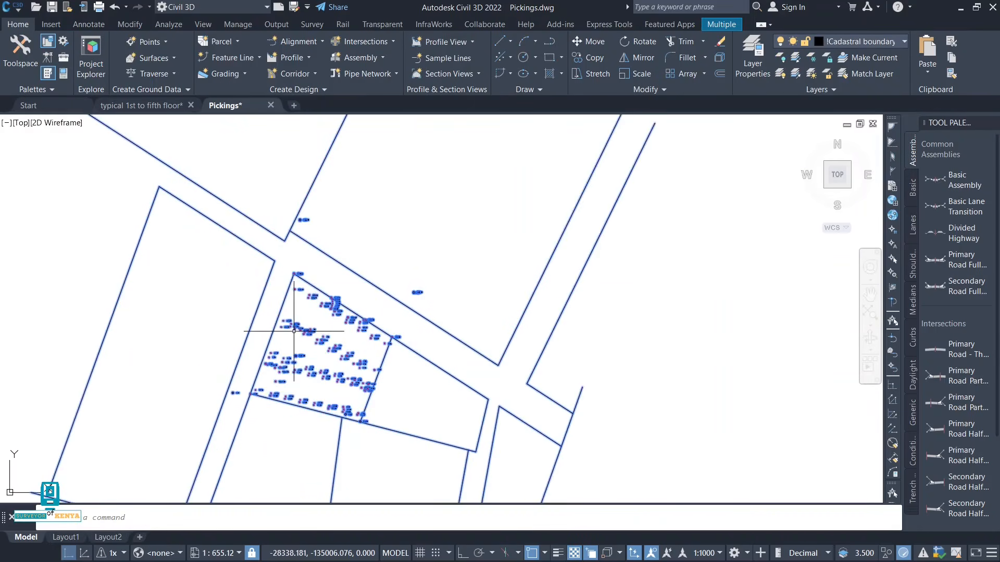
scroll(398, 348, down, 4)
key(Escape)
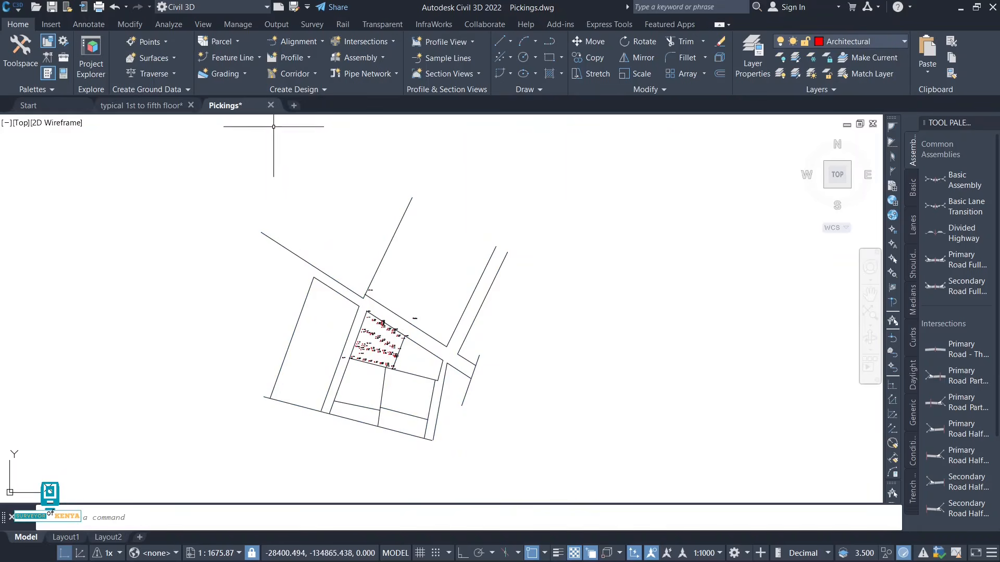
- In the typical 1st to fifth floor drawing, create a layer named !ArchitecturalOverlay and make it current
click(143, 105)
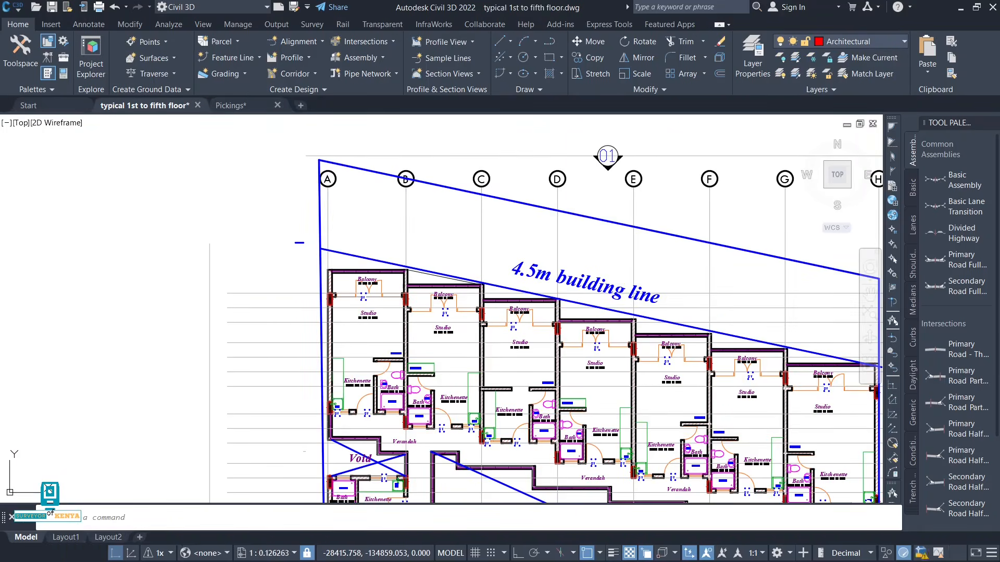
scroll(219, 323, down, 5)
middle_drag(255, 403, 237, 319)
scroll(354, 255, down, 2)
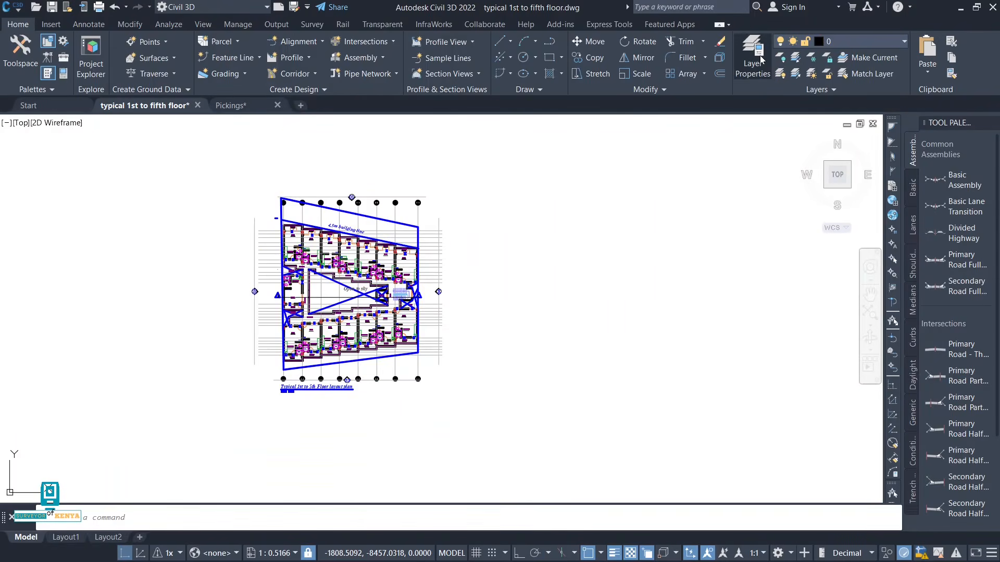
click(760, 58)
click(138, 62)
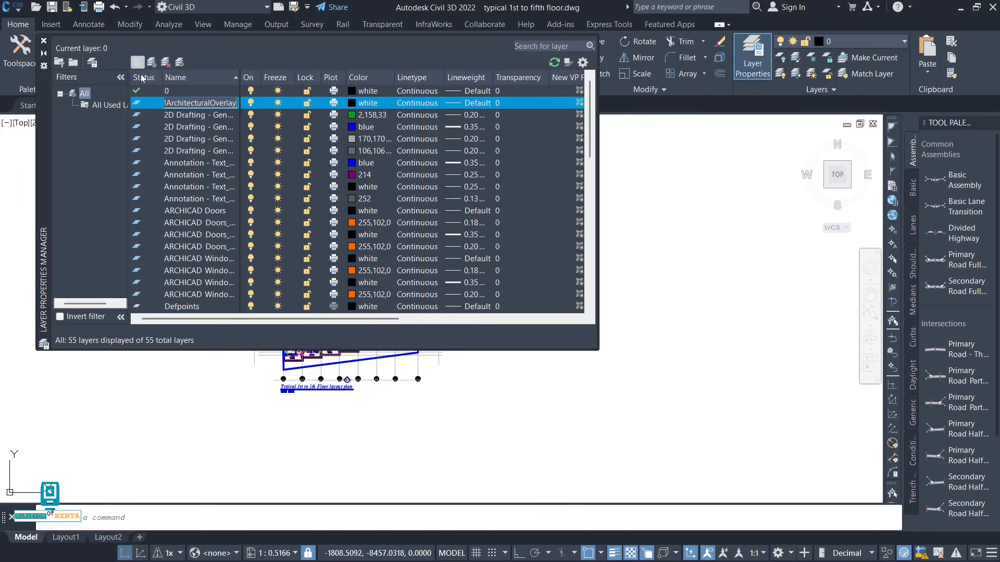
double_click(138, 105)
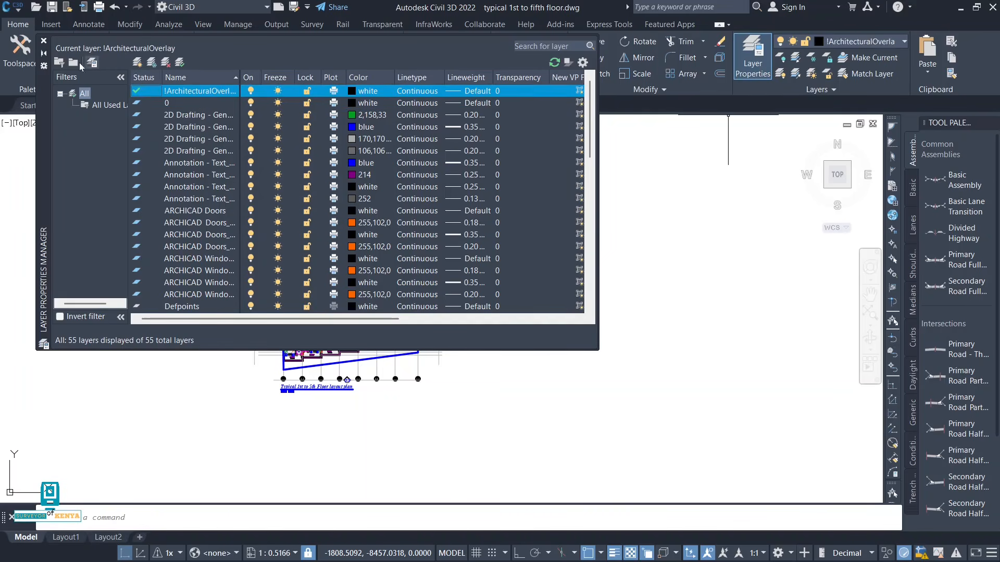
click(44, 41)
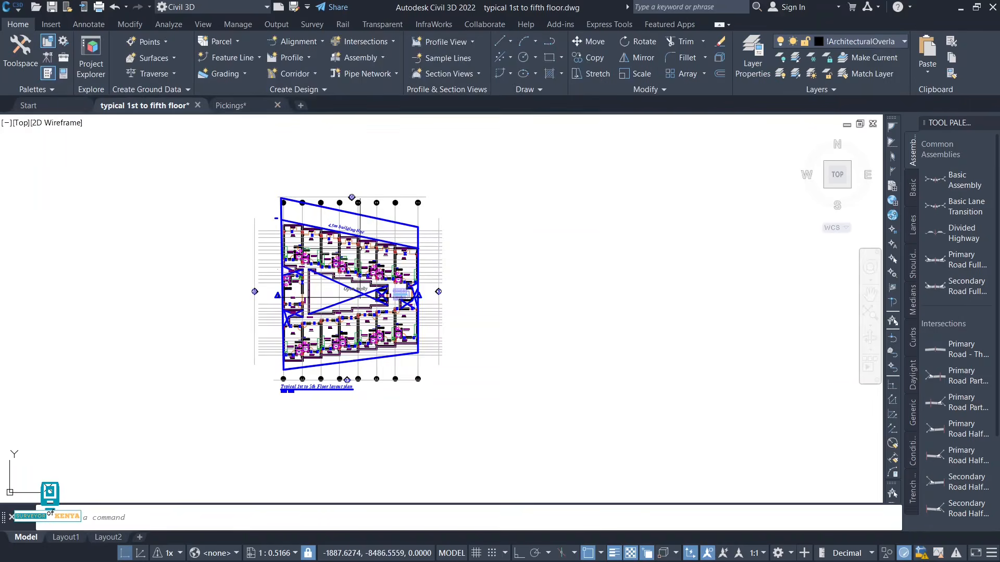
- Assign every object of the floor plan to the !ArchitecturalOverlay layer
key(ctrl+a)
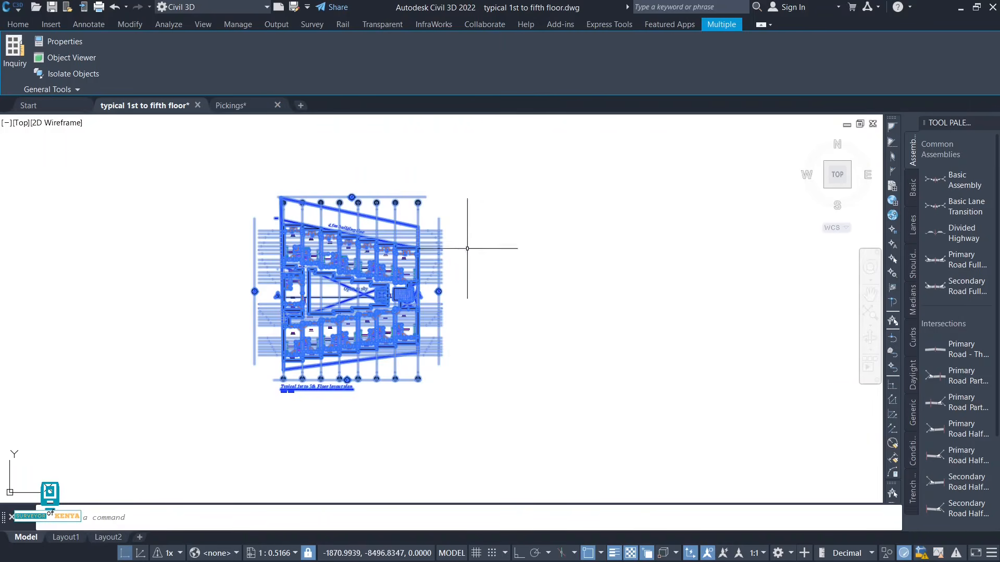
click(486, 178)
click(255, 440)
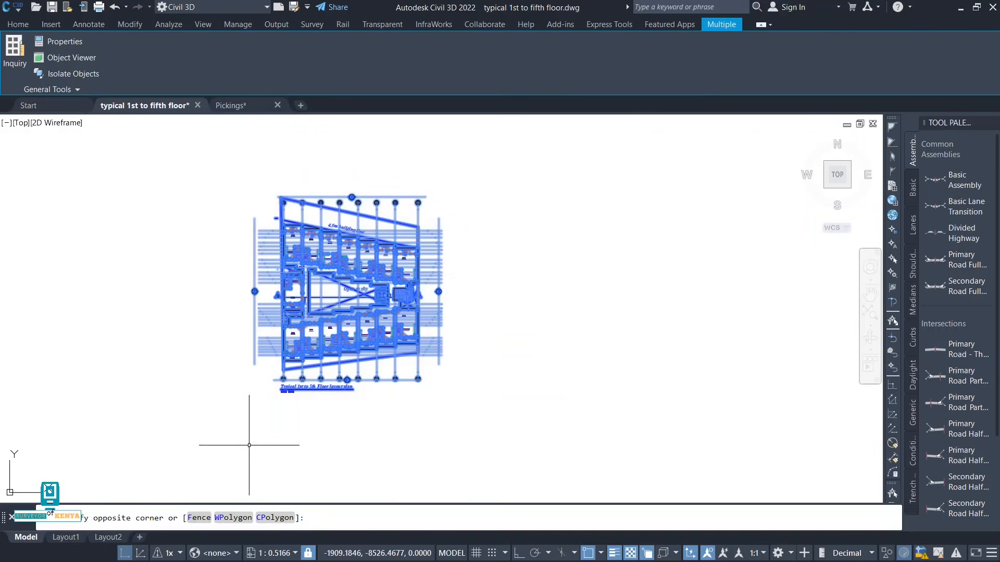
click(18, 24)
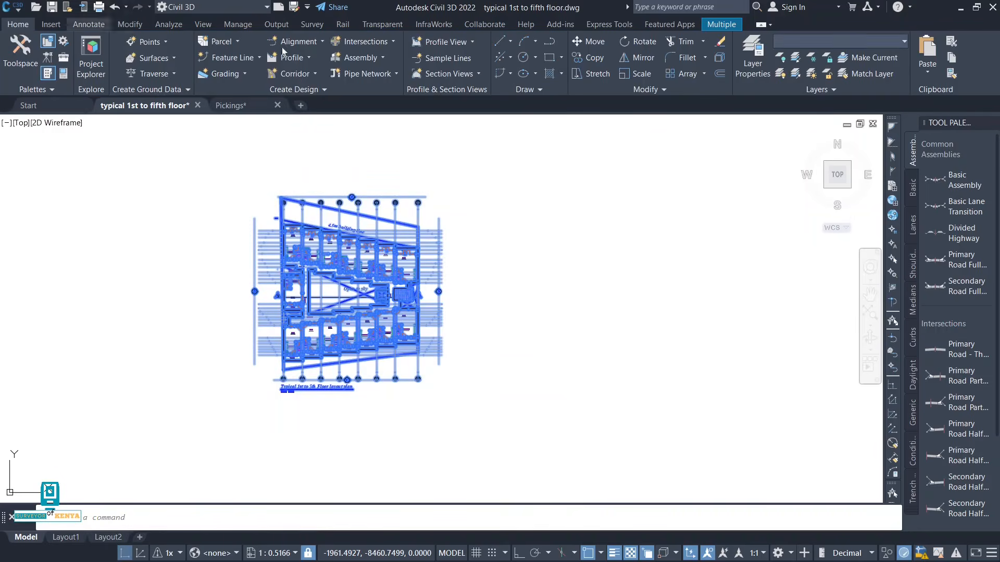
click(901, 42)
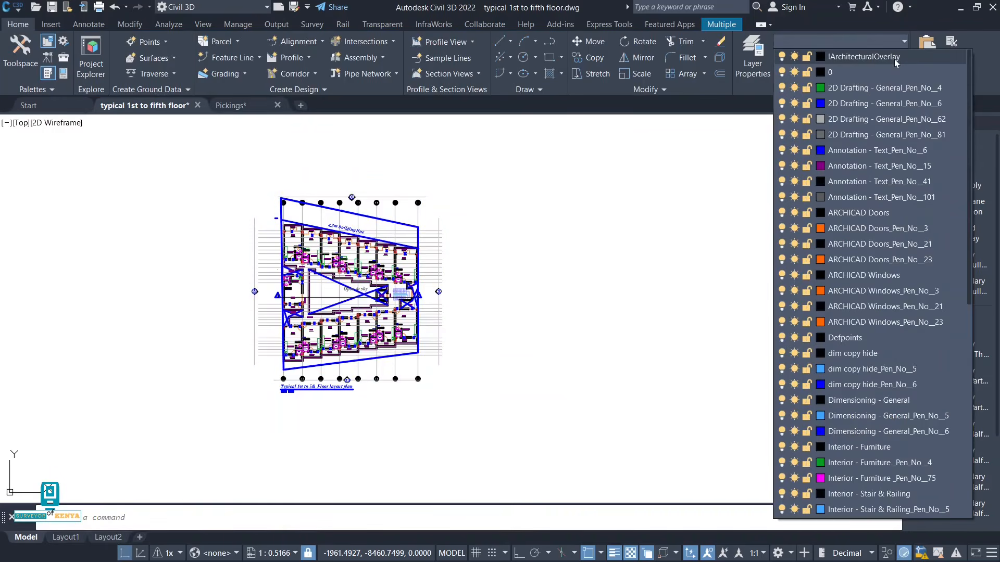
click(895, 60)
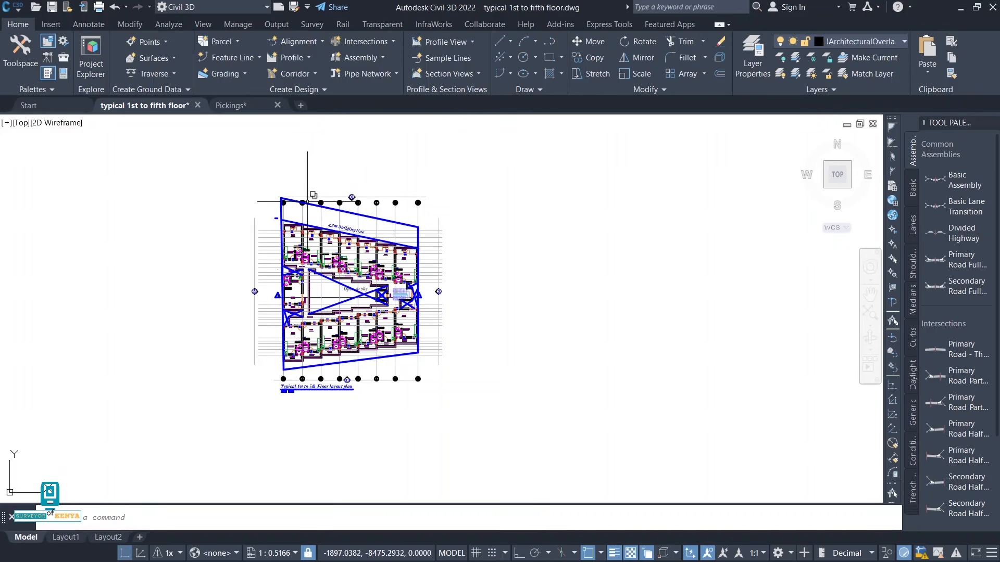
- Return to the Pickings drawing and lock the !Cadastral boundary layer
click(226, 111)
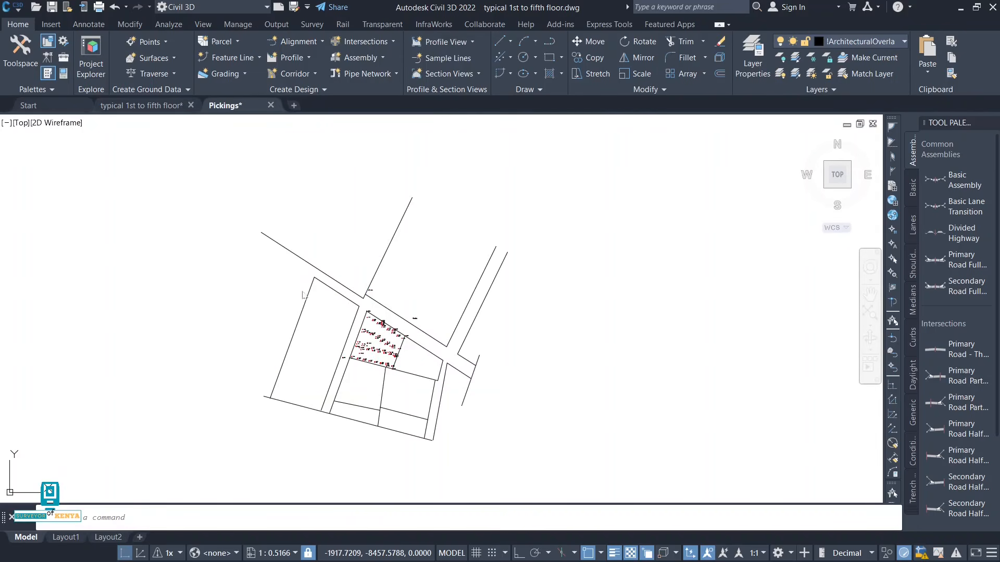
scroll(366, 373, up, 3)
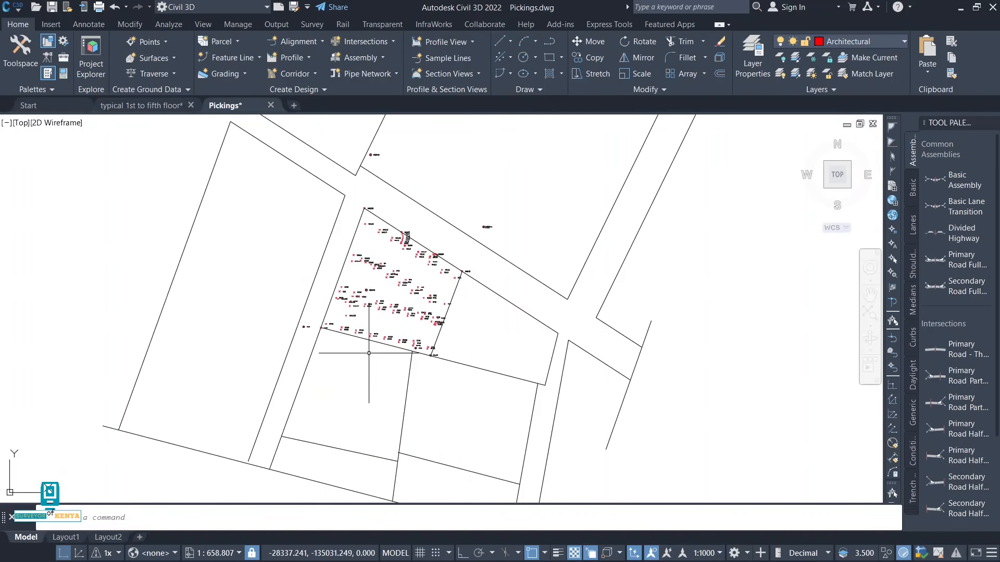
scroll(367, 289, up, 2)
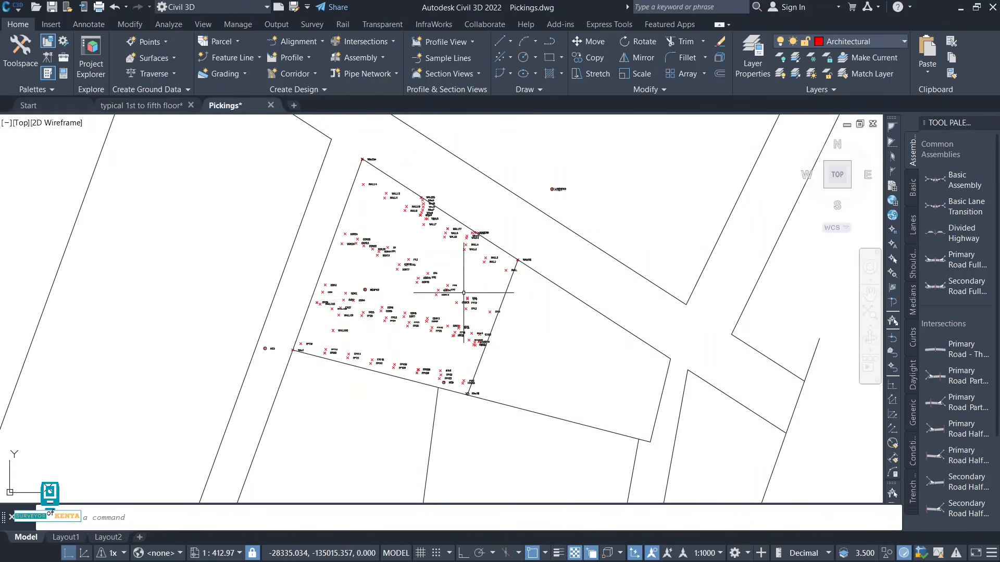
scroll(467, 291, down, 2)
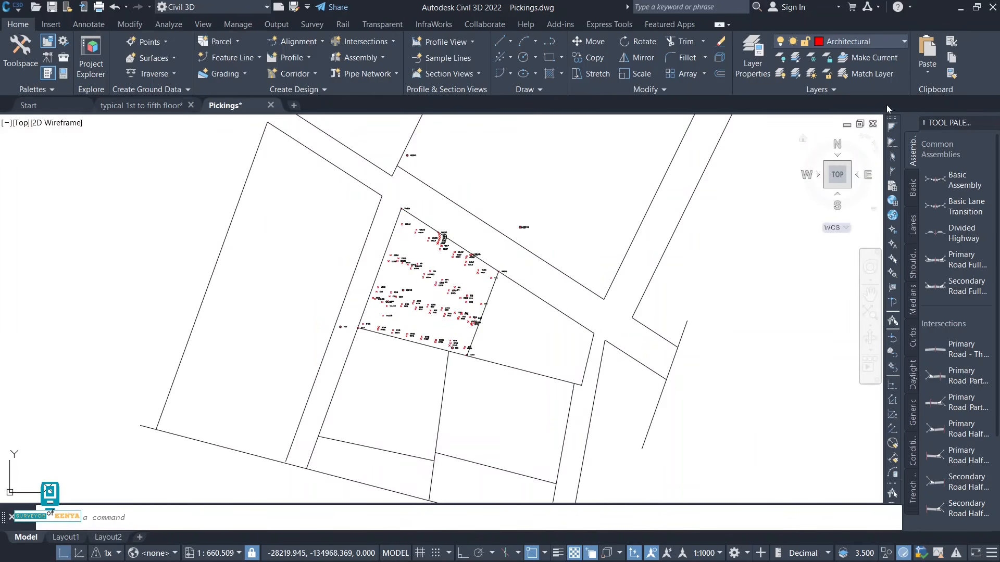
click(906, 42)
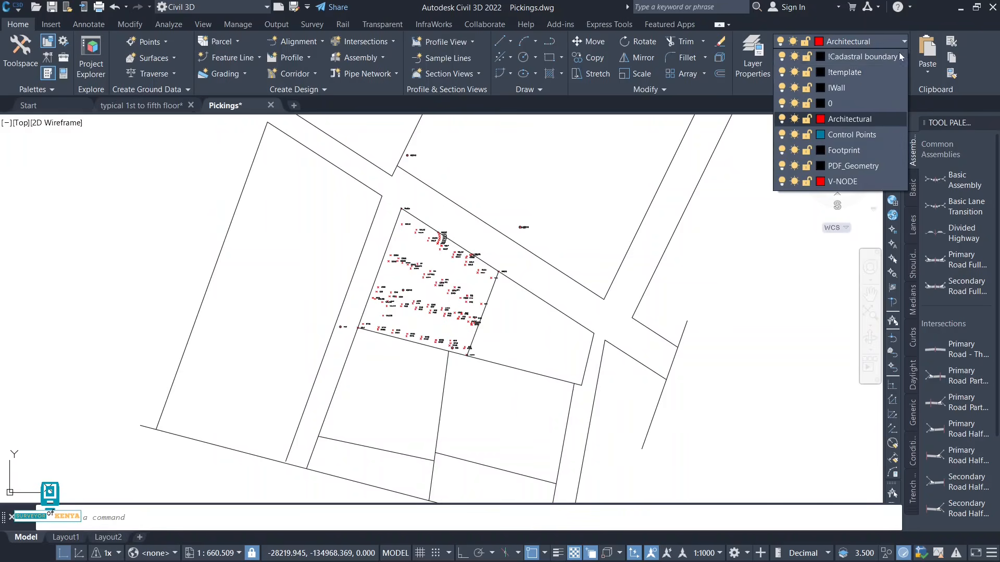
click(807, 56)
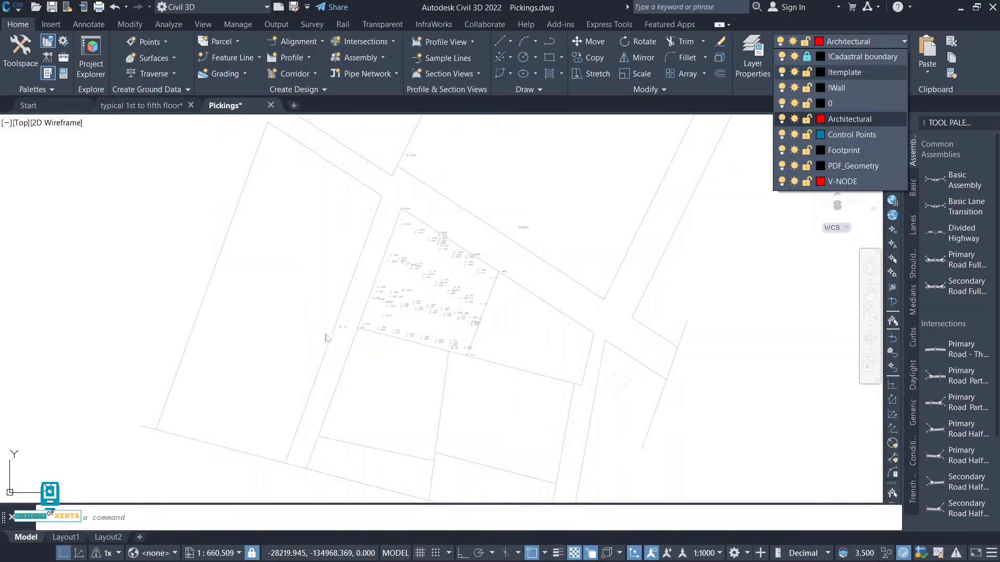
click(437, 316)
scroll(441, 262, up, 4)
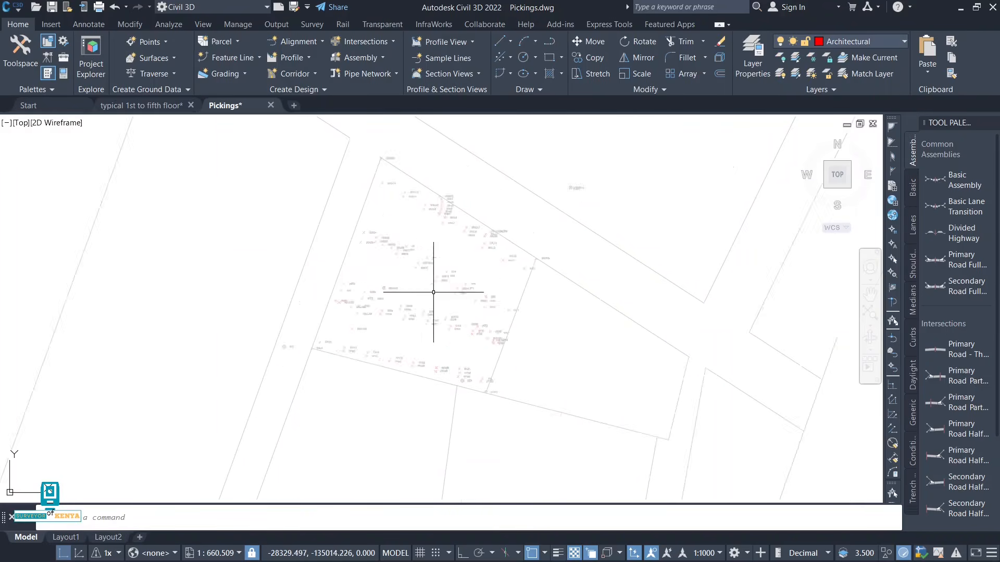
click(447, 267)
key(Escape)
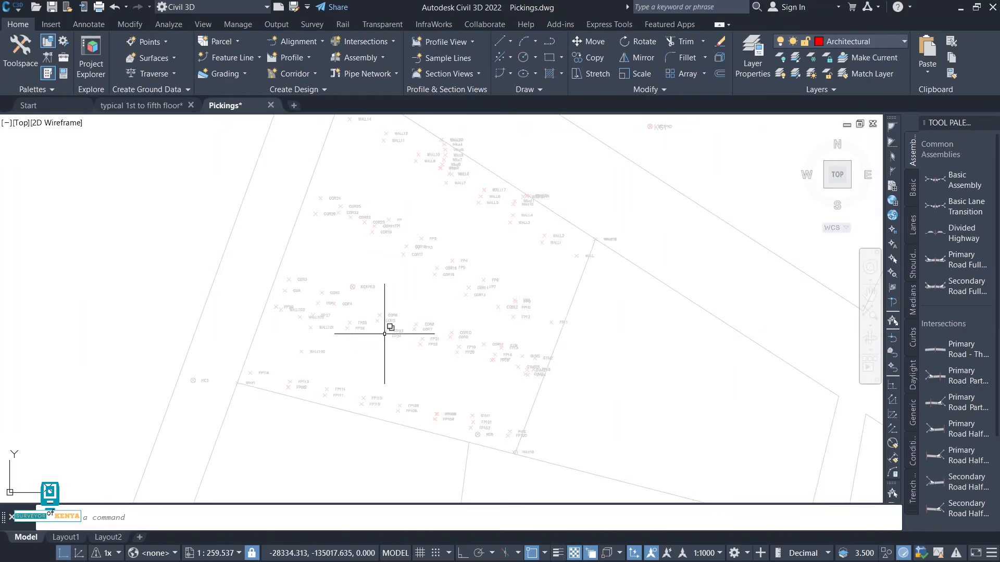
- Unlock the !Cadastral boundary layer in the Pickings drawing
middle_drag(389, 297, 373, 344)
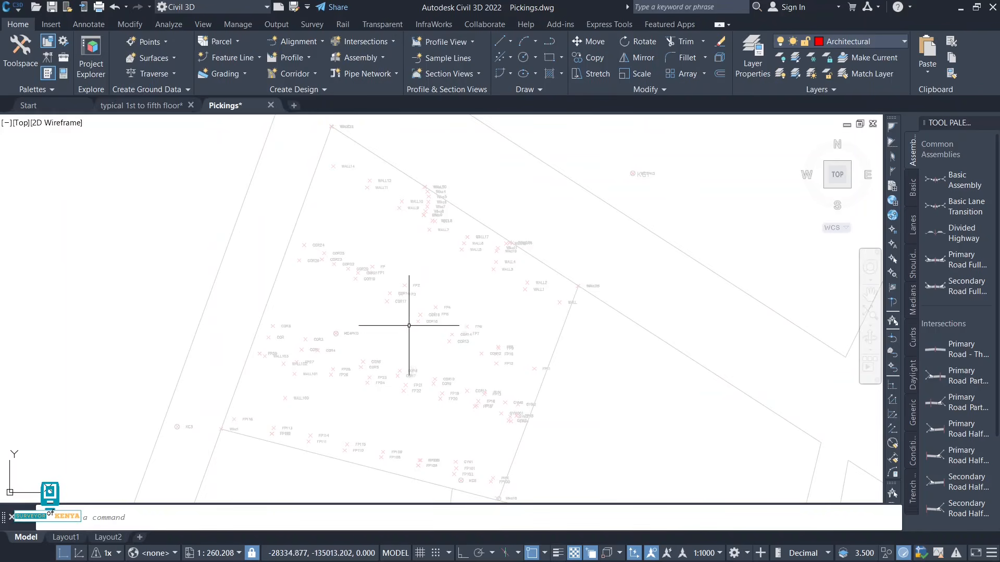
click(900, 44)
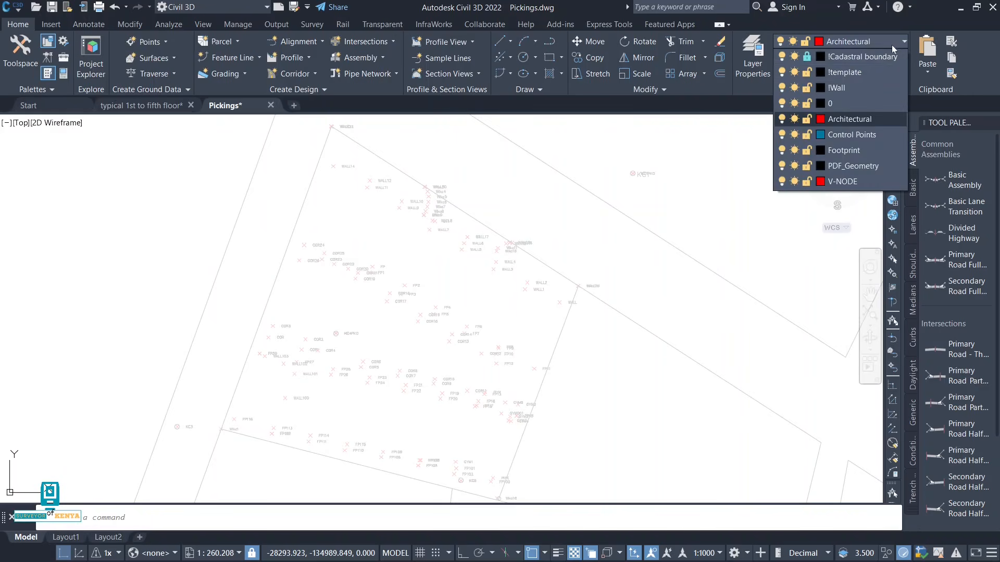
click(807, 58)
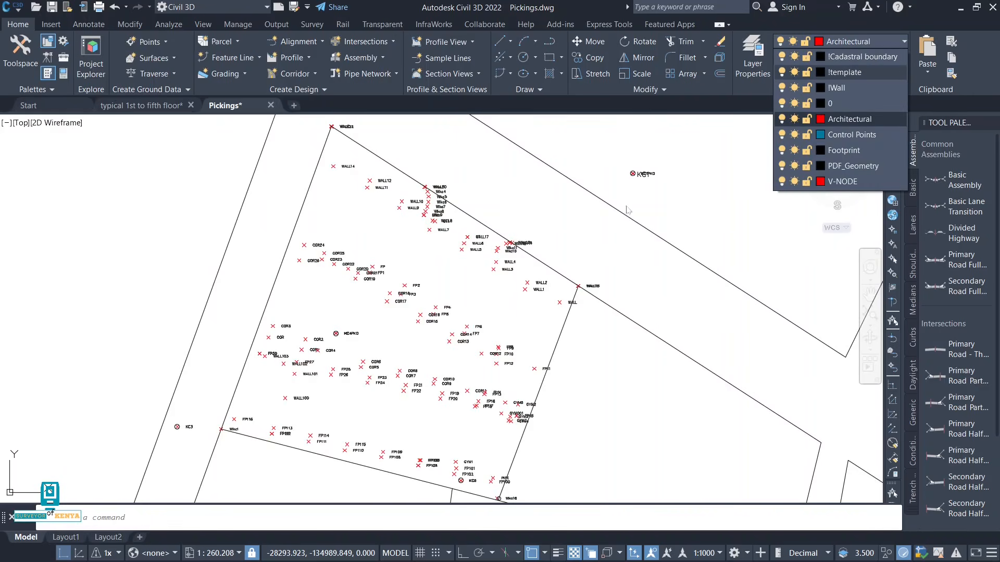
- In the typical 1st to fifth floor drawing, copy the entire floor plan with the outer corner of the upper-left balcony as base point
click(136, 104)
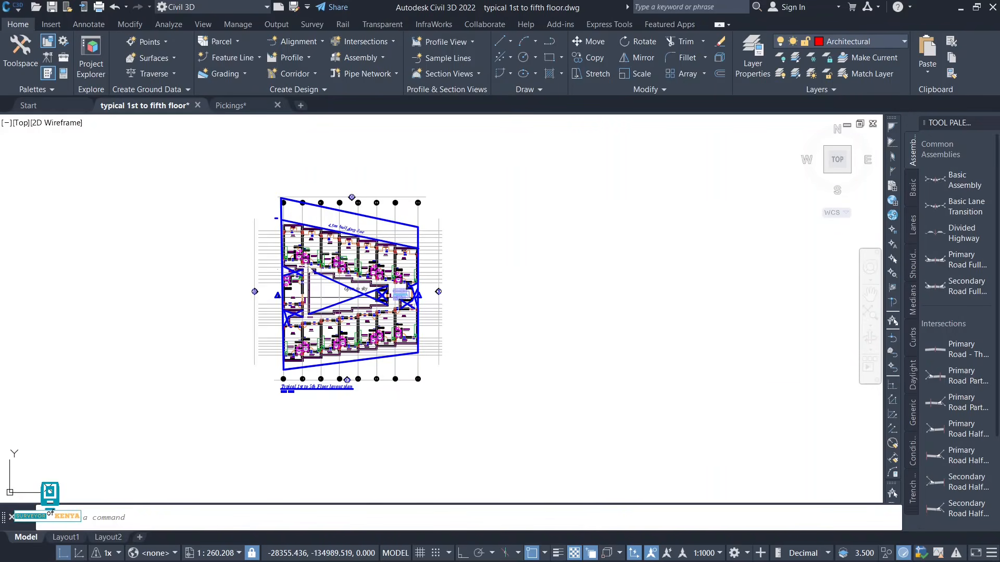
click(530, 124)
click(175, 436)
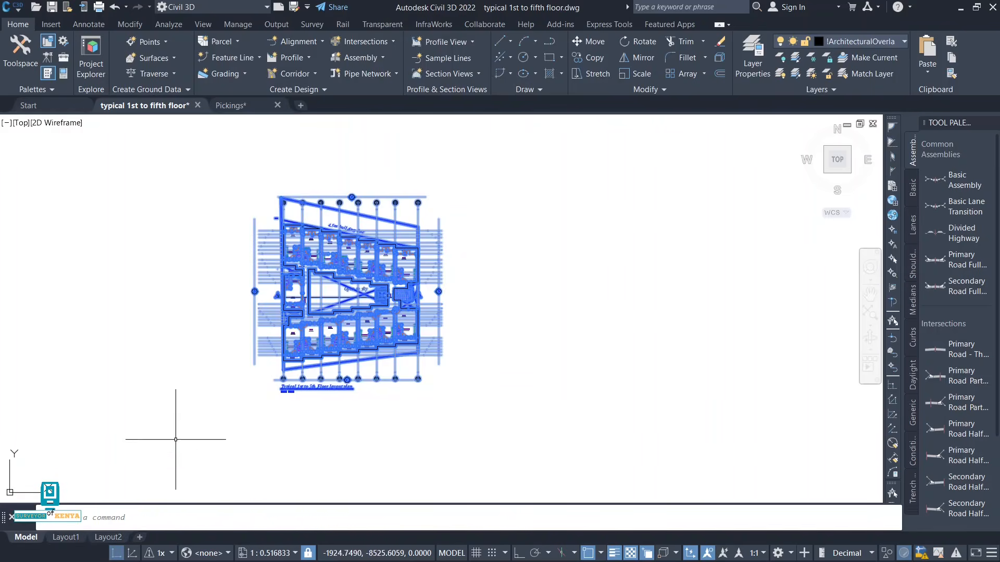
right_click(571, 204)
mouse_move(605, 268)
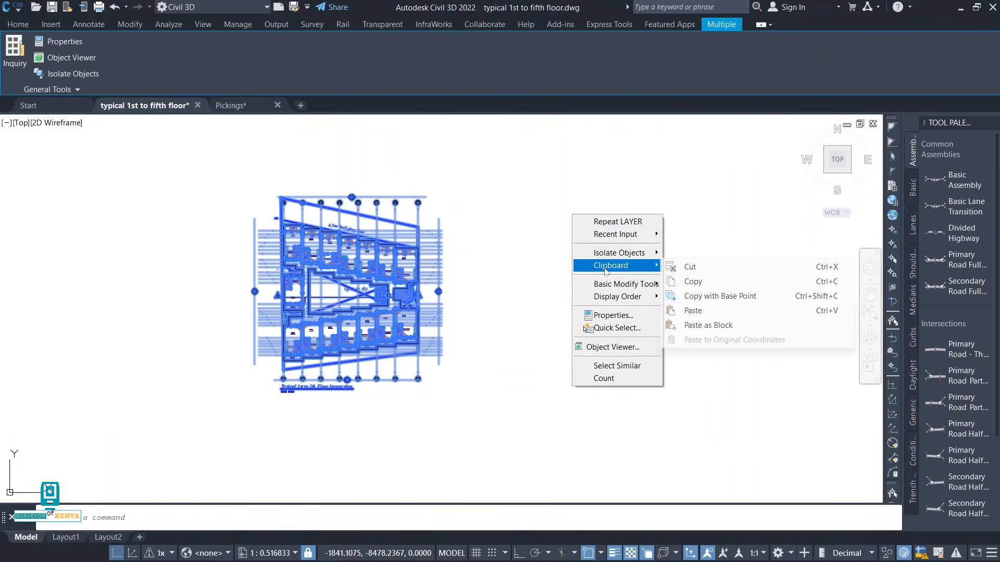
click(694, 296)
scroll(302, 218, up, 6)
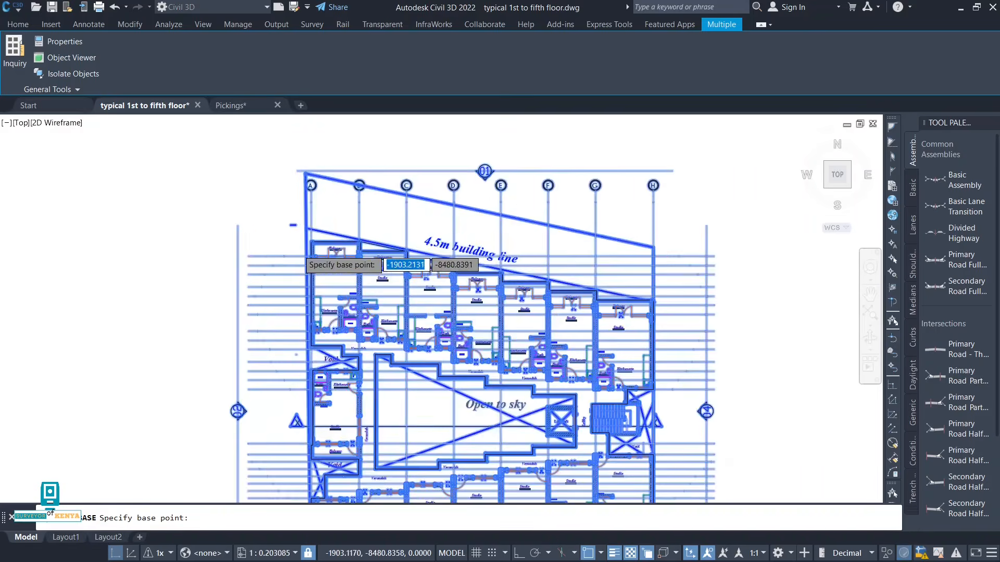
scroll(325, 259, up, 6)
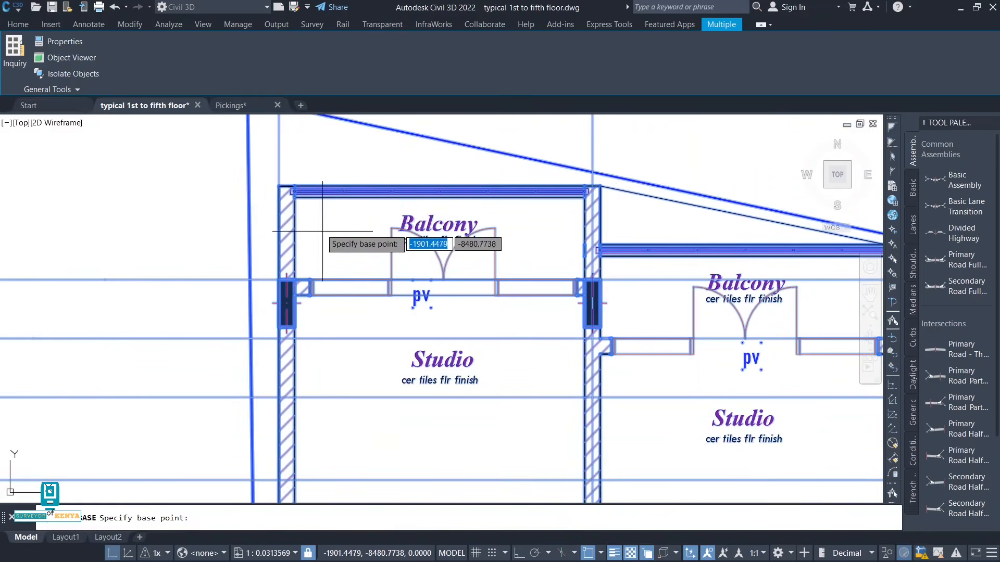
click(278, 185)
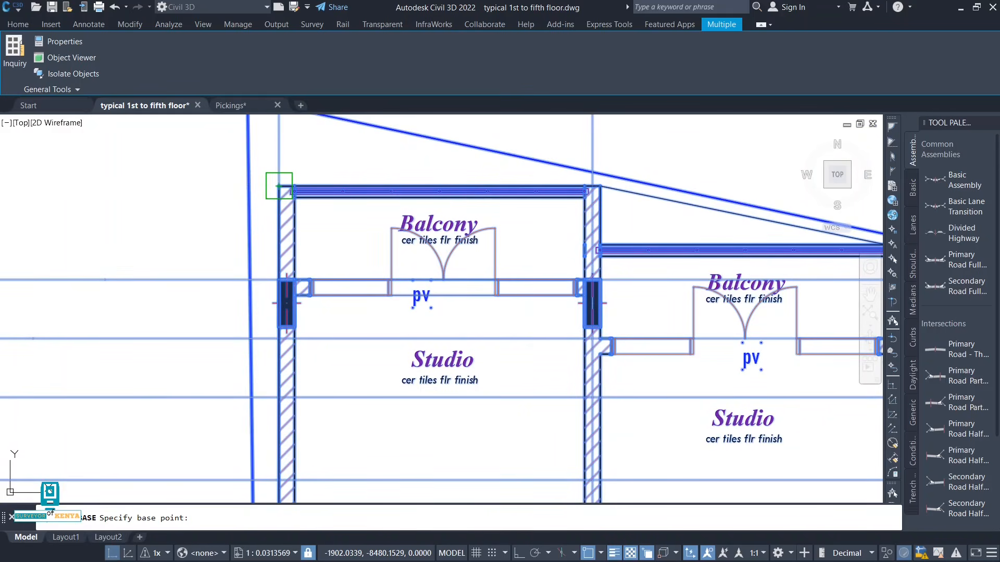
- Paste the copied floor plan into the Pickings drawing with its base point on survey point WALL14
click(245, 105)
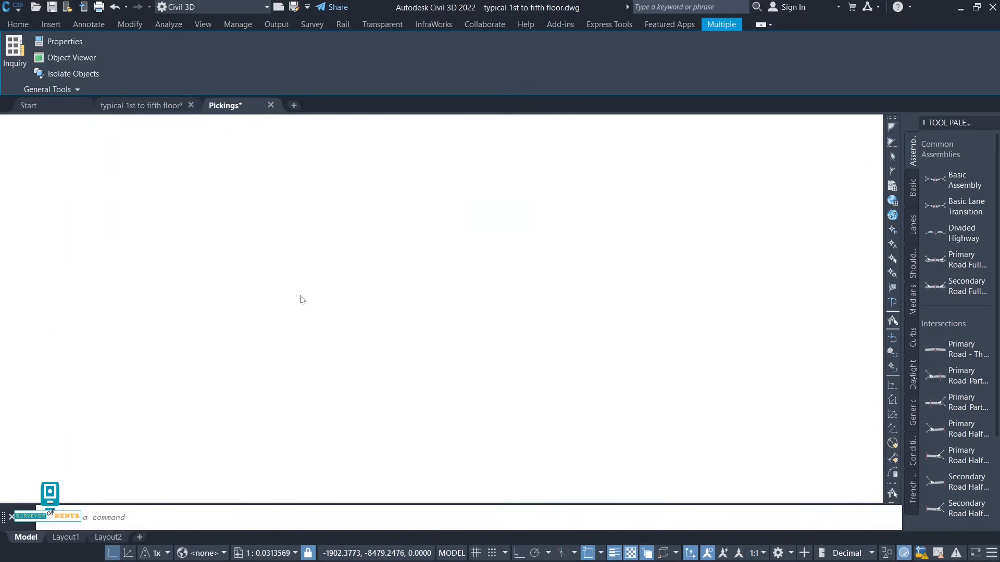
right_click(334, 218)
mouse_move(367, 273)
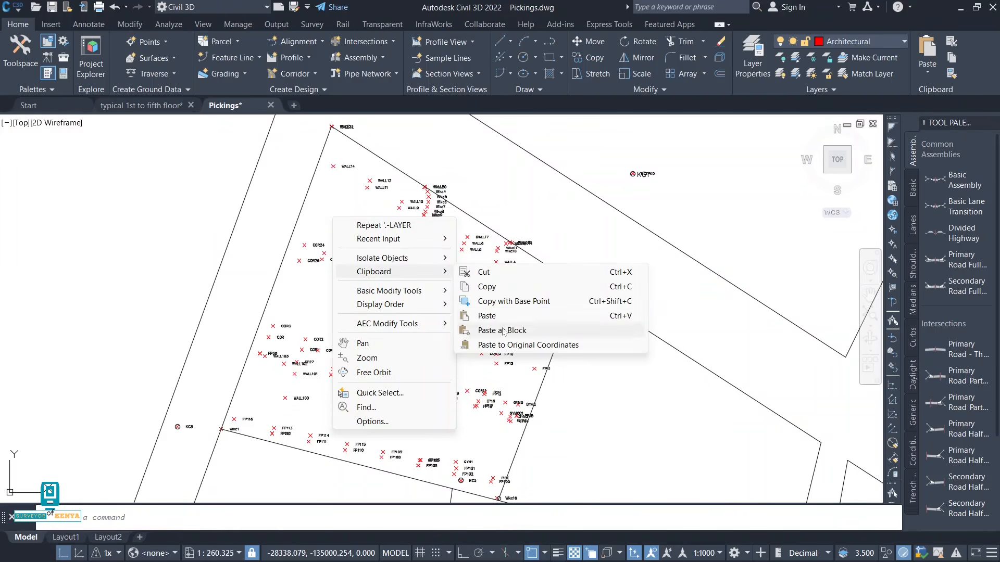
click(515, 316)
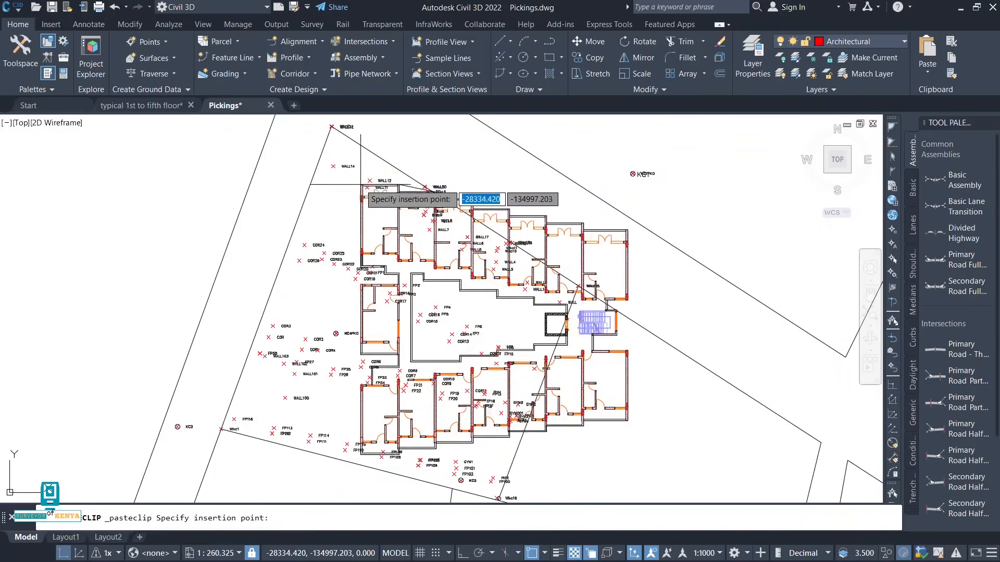
scroll(339, 176, up, 4)
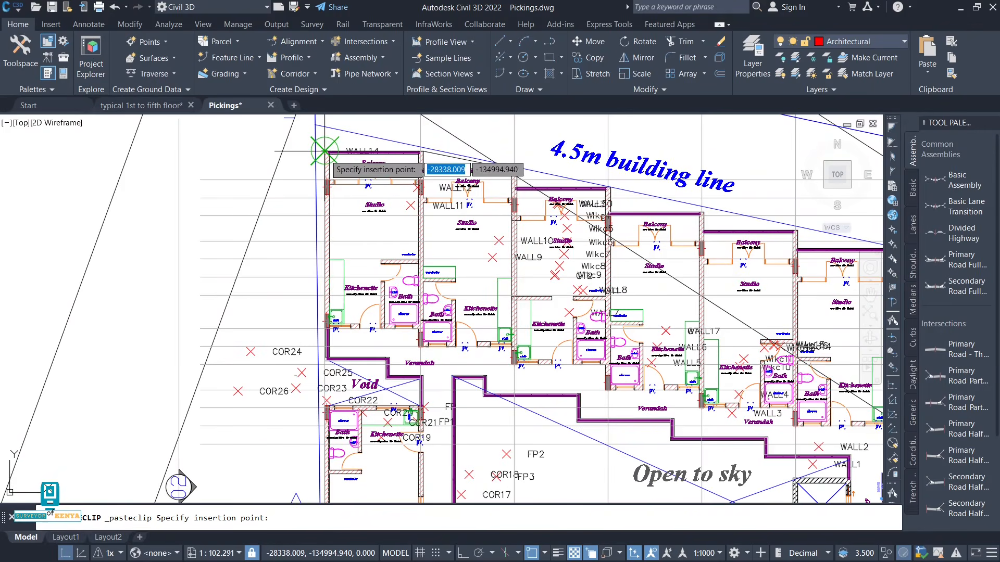
click(323, 150)
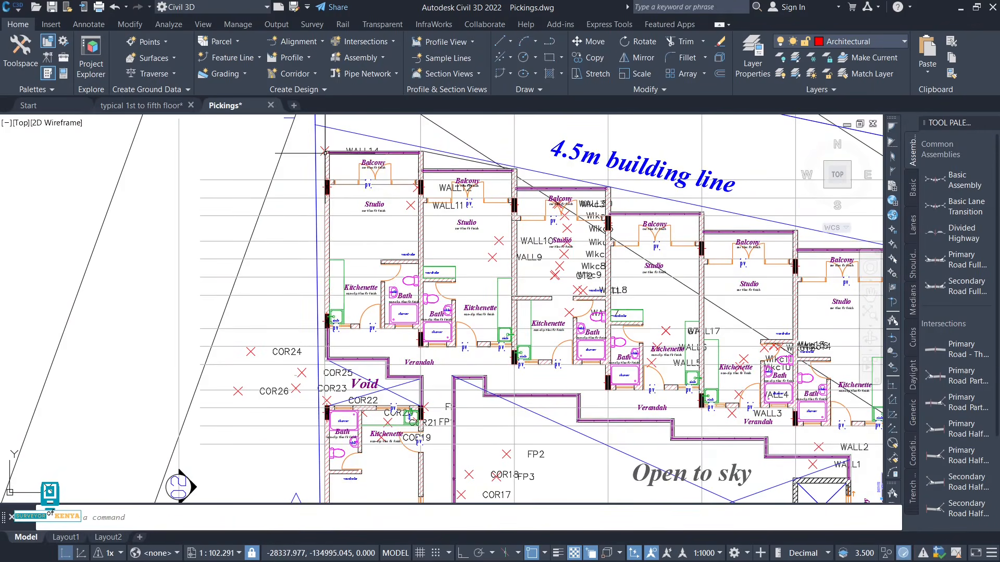
- Lock the !Cadastral boundary layer in the Pickings drawing
scroll(323, 330, down, 8)
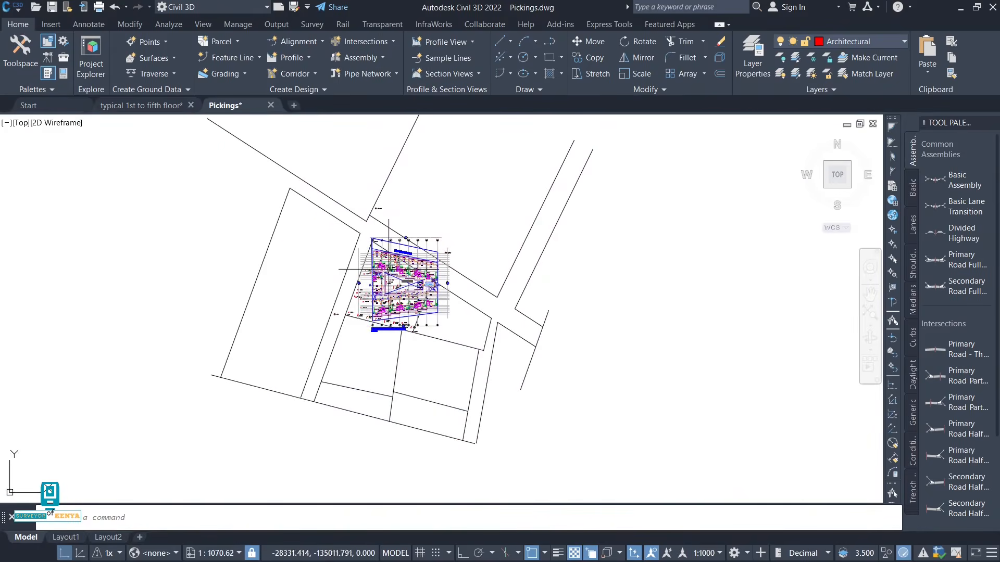
scroll(307, 291, up, 4)
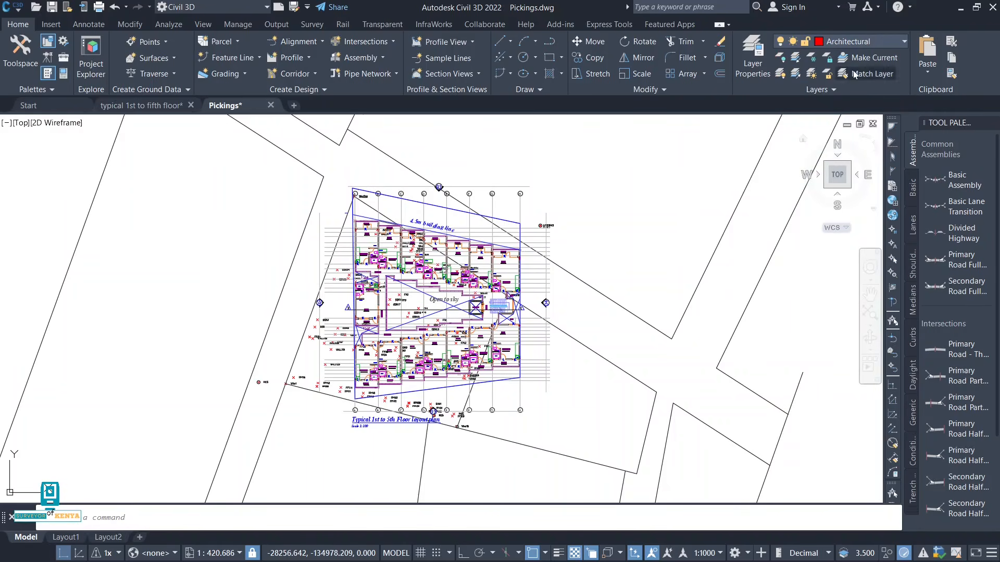
click(865, 41)
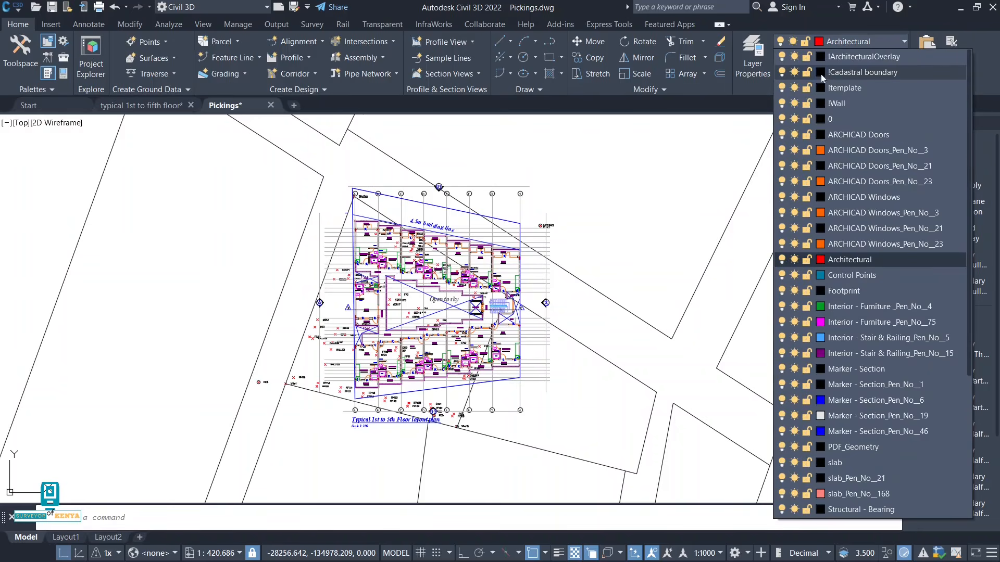
click(805, 72)
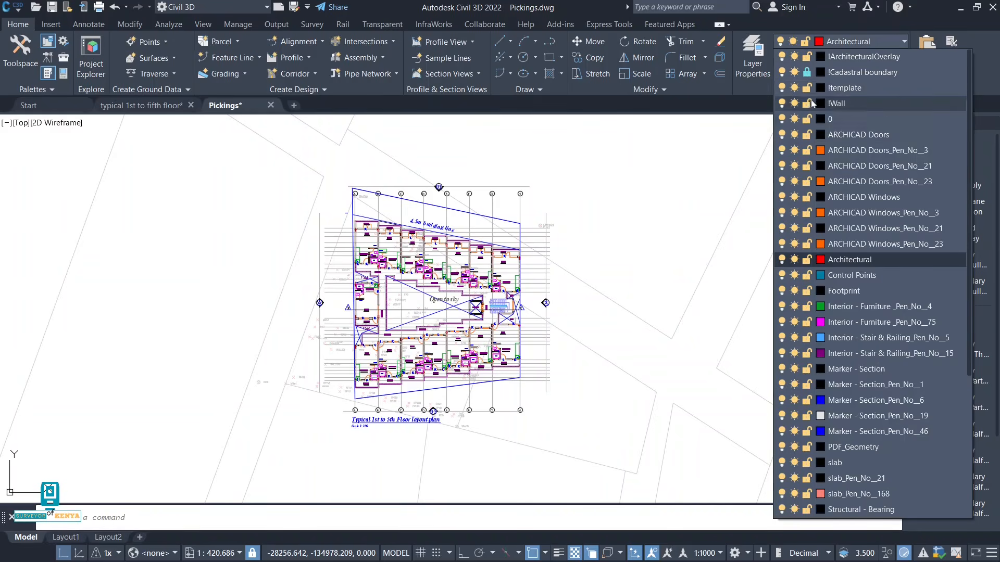
click(359, 237)
- Examine how the pasted floor plan's corners and outline fit the survey points and the plot boundary
scroll(359, 237, up, 4)
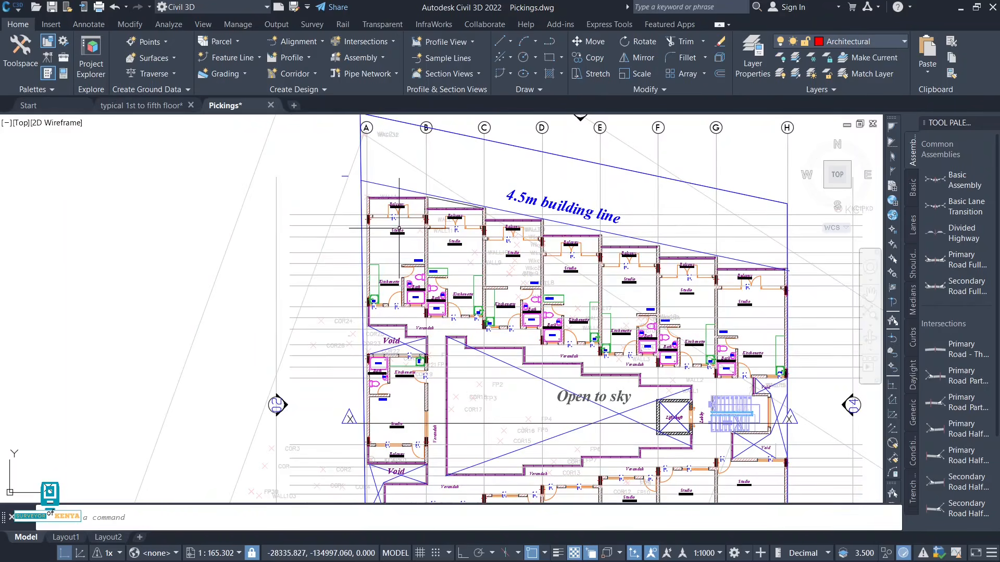
scroll(398, 227, down, 2)
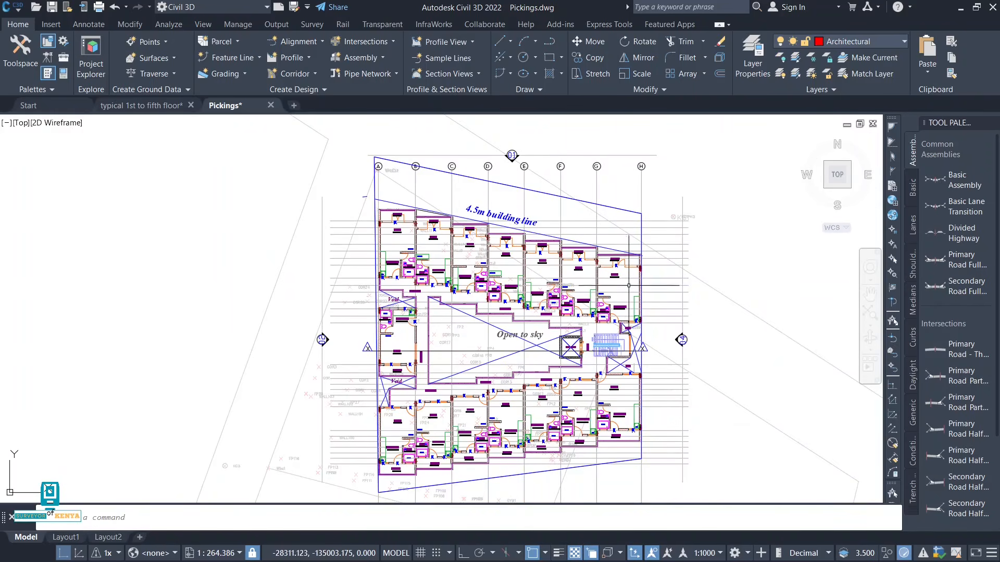
scroll(381, 228, up, 6)
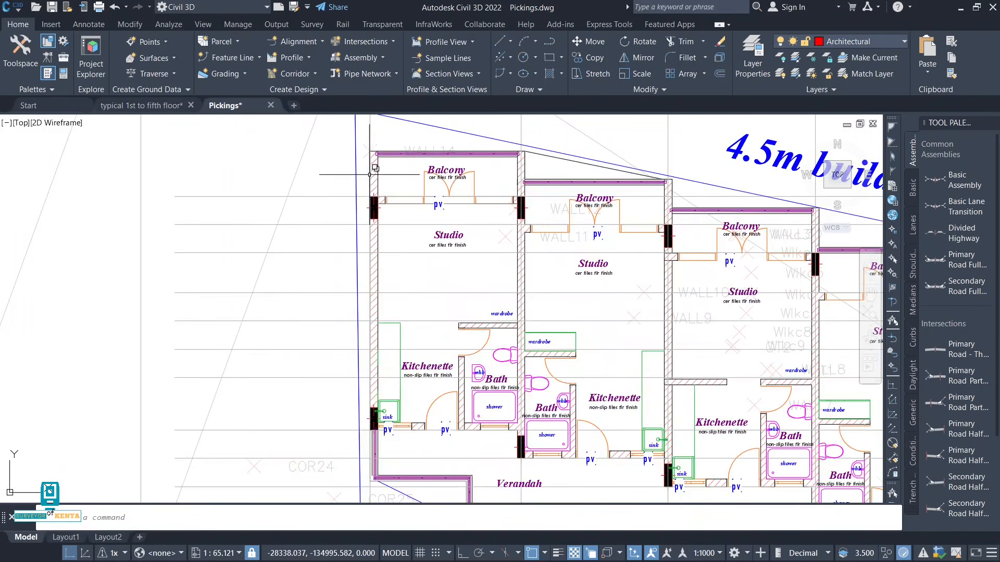
scroll(399, 258, down, 6)
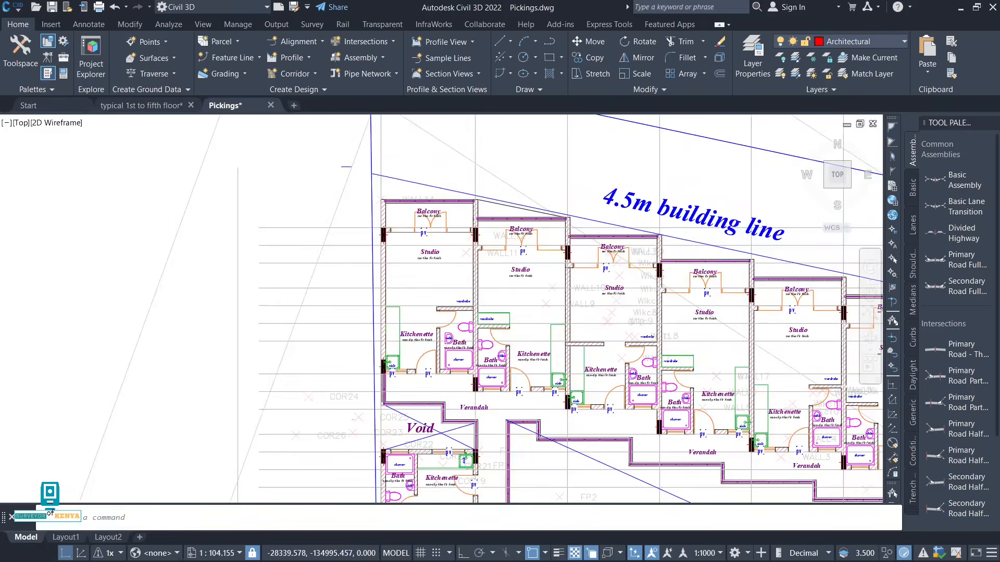
scroll(443, 330, up, 8)
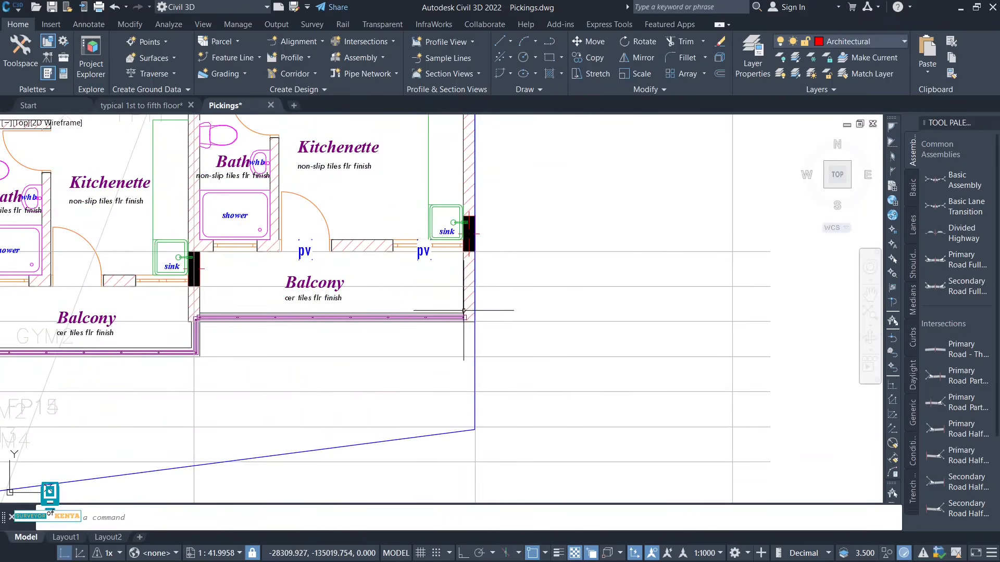
scroll(472, 318, up, 2)
scroll(426, 354, down, 5)
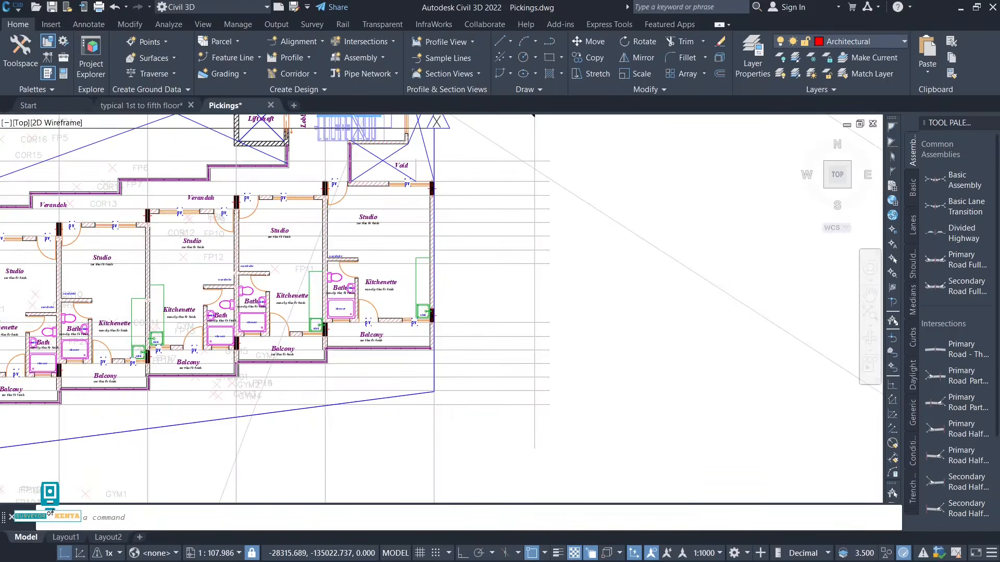
mouse_move(310, 425)
middle_down()
mouse_move(335, 367)
mouse_move(325, 336)
middle_up()
scroll(302, 336, up, 4)
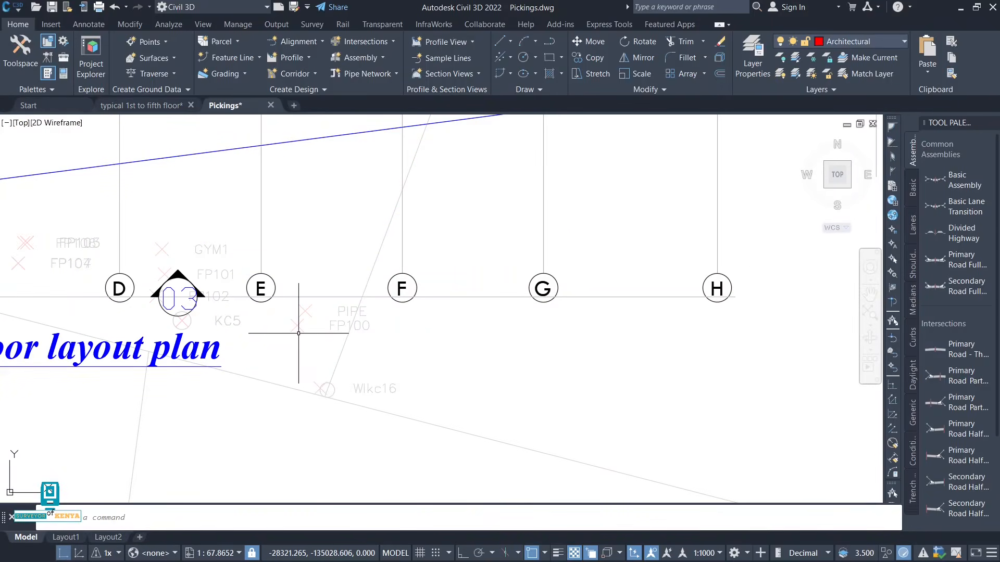
scroll(299, 333, down, 6)
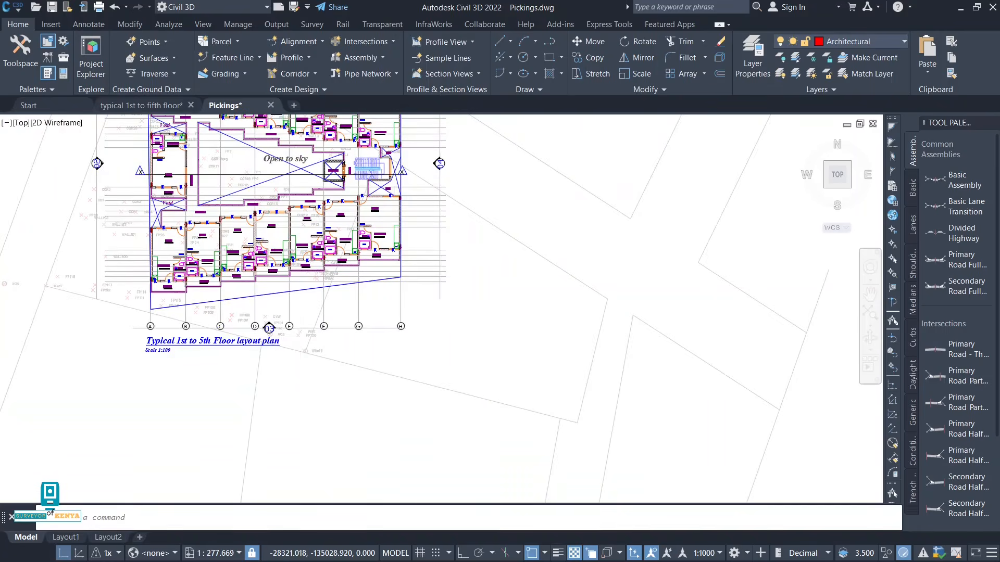
scroll(268, 328, down, 2)
scroll(209, 156, up, 4)
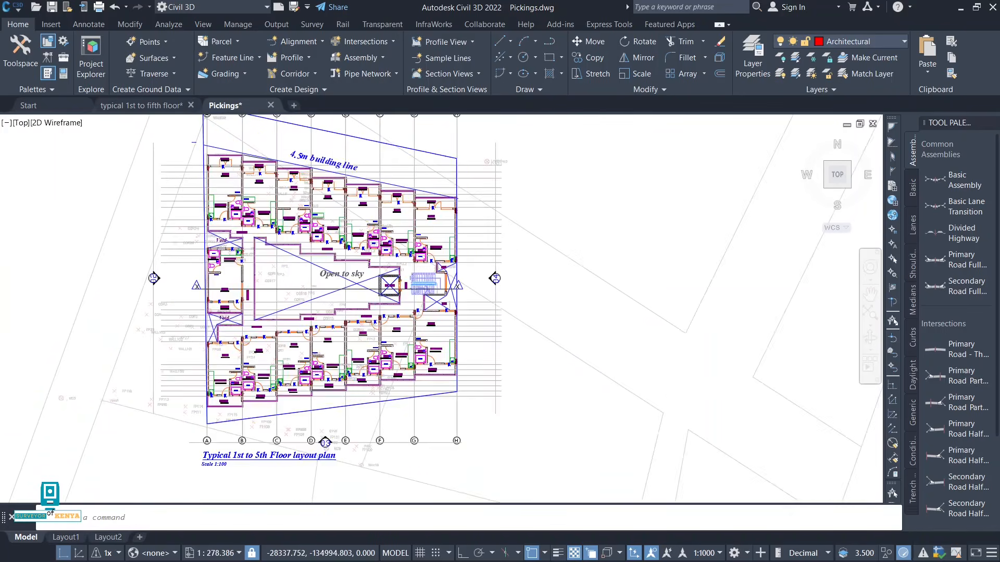
scroll(202, 146, down, 4)
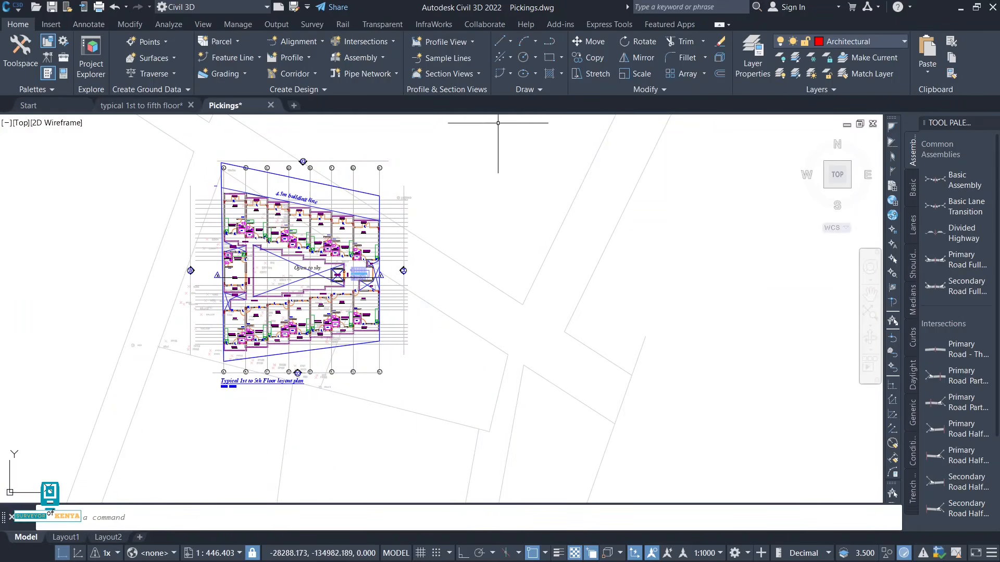
- Start rotating the pasted floor plan in the Pickings drawing, with the upper-left balcony corner at survey point WALL14 as base point
click(473, 132)
click(108, 460)
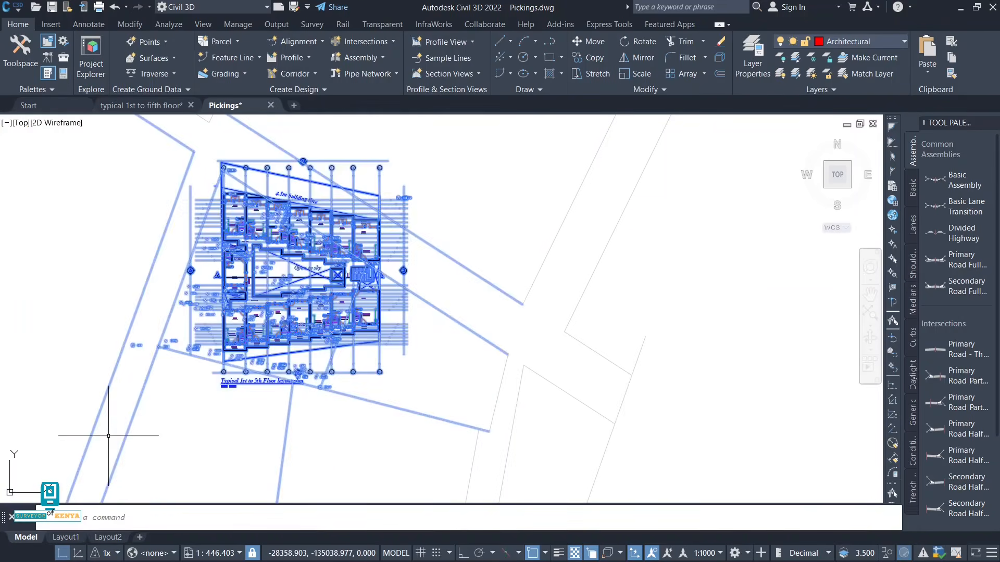
middle_drag(207, 394, 215, 425)
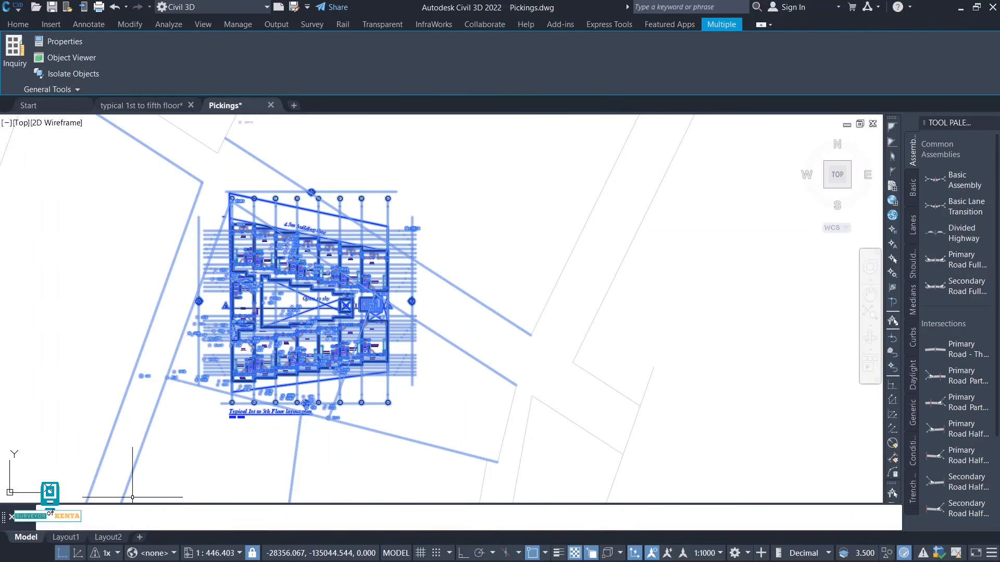
text(ROTATE)
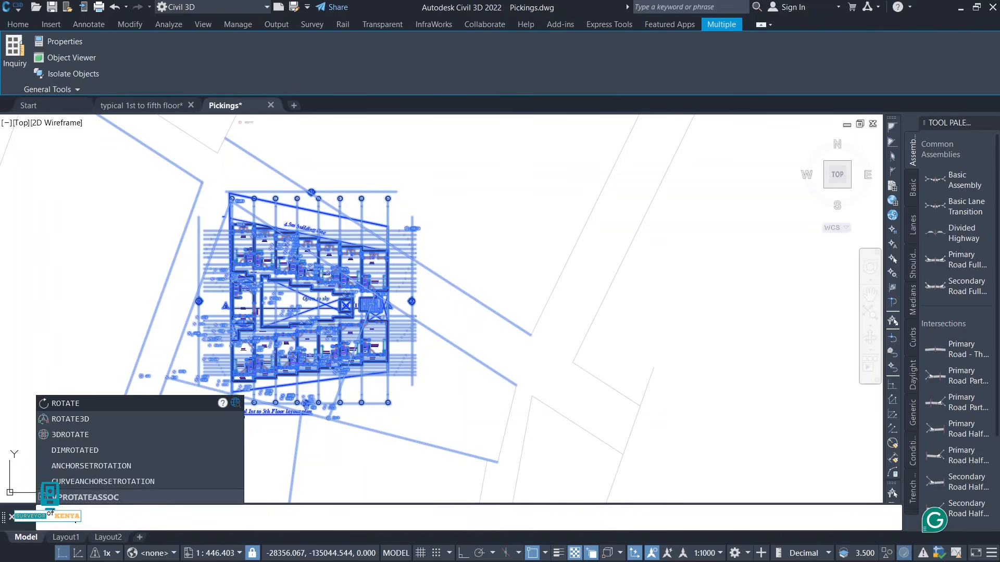
click(79, 404)
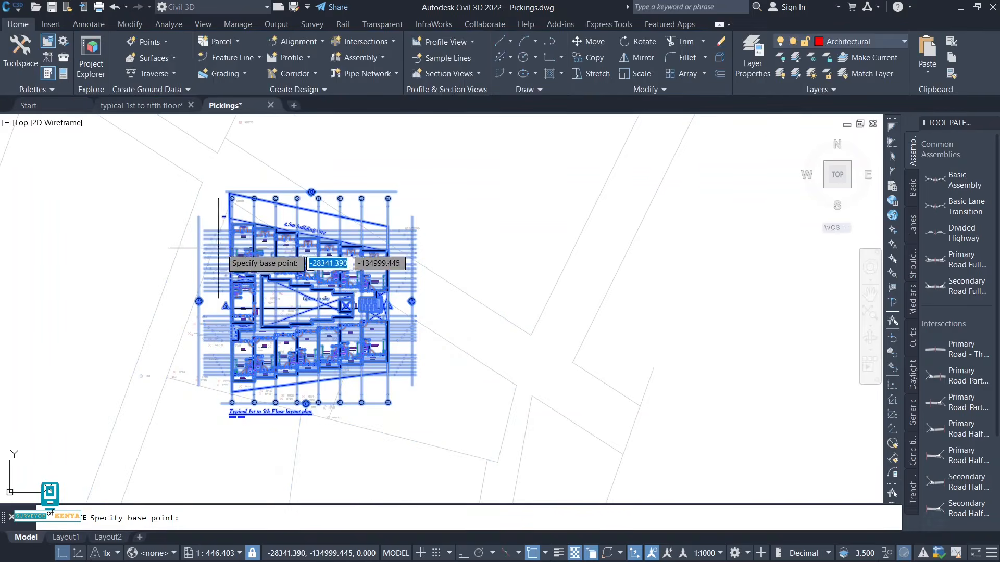
scroll(240, 223, up, 6)
middle_drag(237, 243, 197, 361)
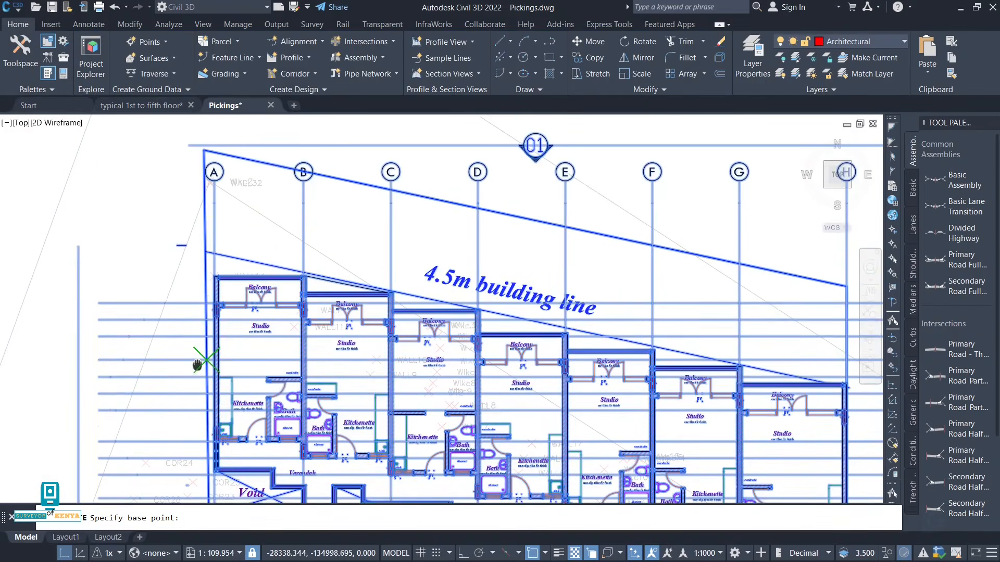
scroll(214, 277, up, 4)
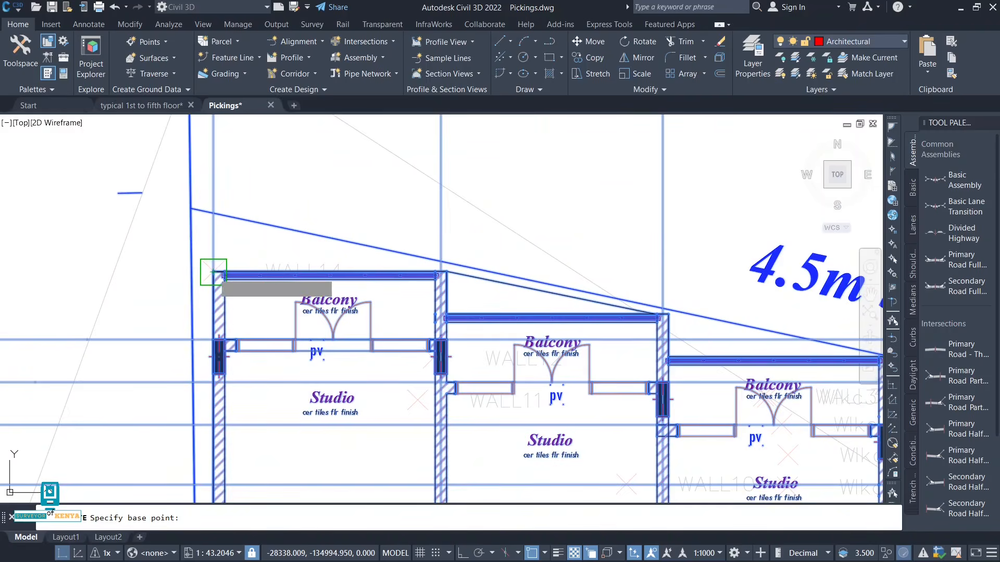
click(213, 271)
scroll(186, 316, down, 7)
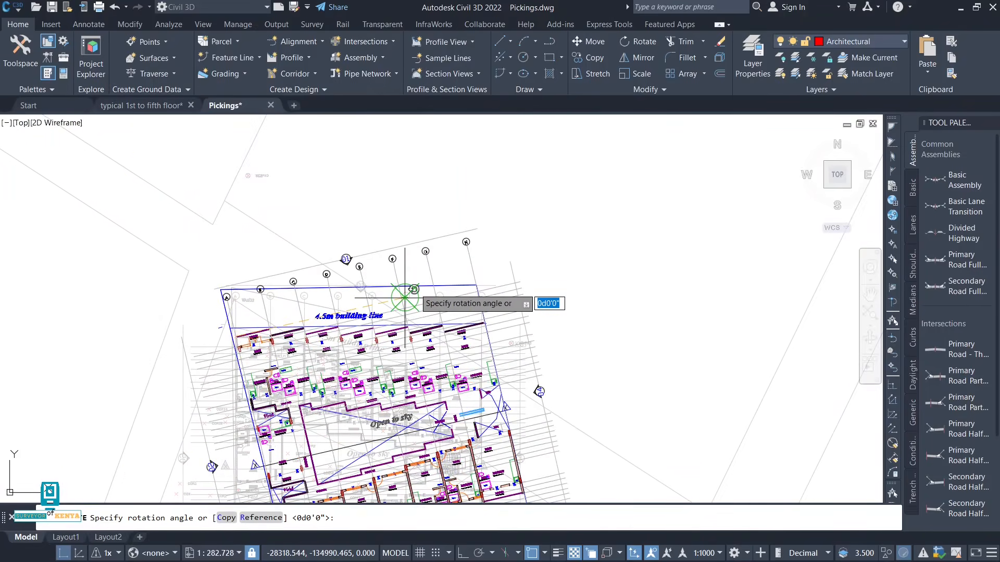
- Define the rotation's reference angle from the balcony corner at WALL14 to the outer corner of the floor plan's lower-right balcony
text(r)
key(Return)
scroll(404, 342, up, 2)
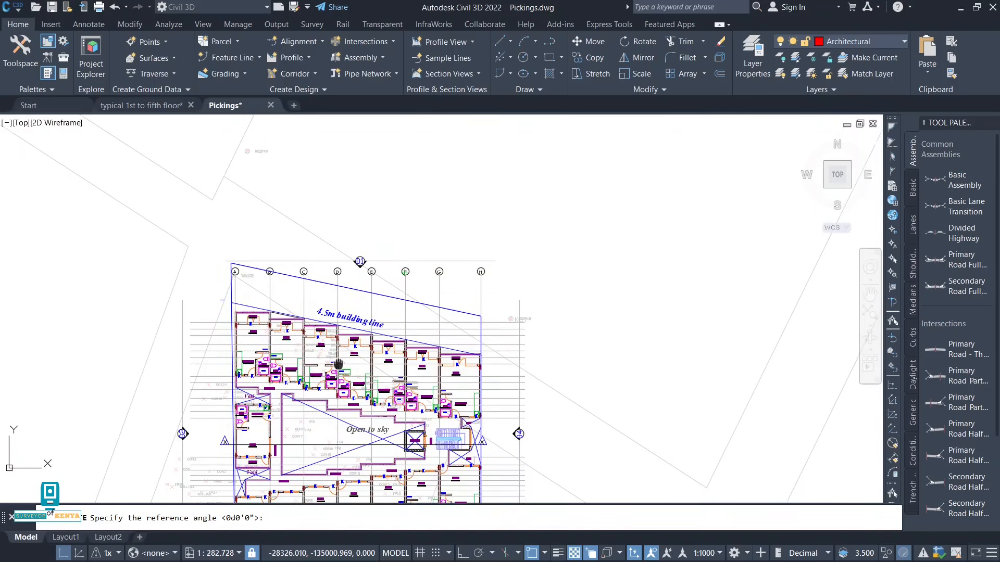
scroll(229, 236, up, 3)
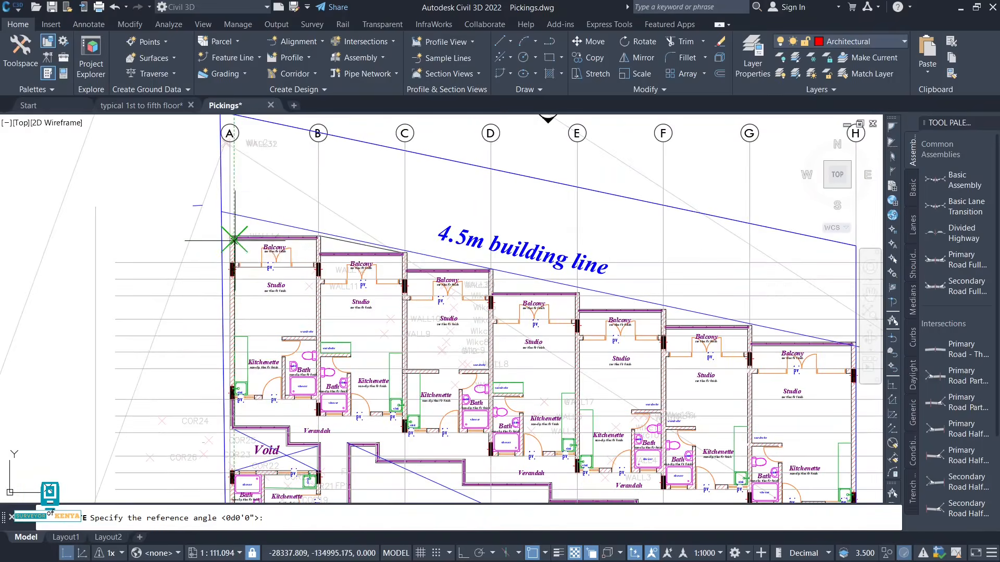
scroll(229, 236, up, 3)
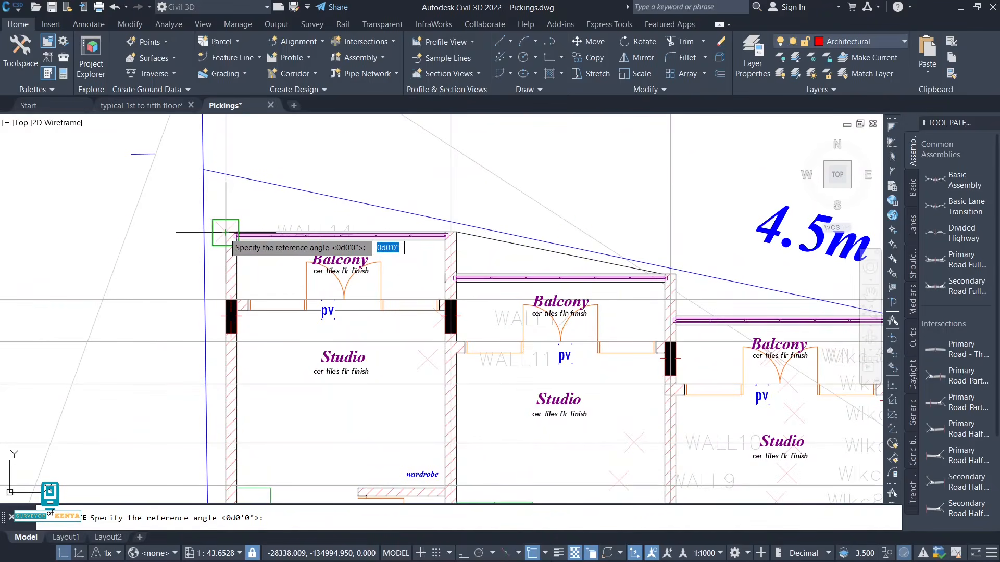
click(225, 232)
scroll(222, 216, down, 2)
middle_drag(307, 306, 215, 151)
scroll(453, 354, down, 3)
scroll(437, 328, up, 5)
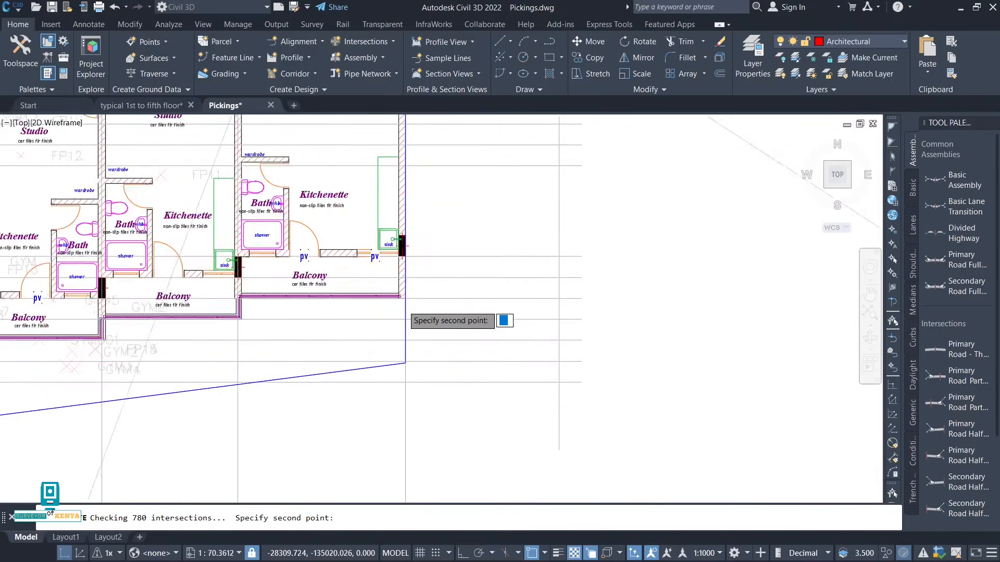
scroll(405, 294, up, 2)
click(406, 294)
- Set the new rotation angle by aligning the lower-right balcony corner with survey point FP100
middle_drag(273, 403, 433, 273)
middle_drag(211, 400, 382, 308)
middle_drag(306, 425, 291, 324)
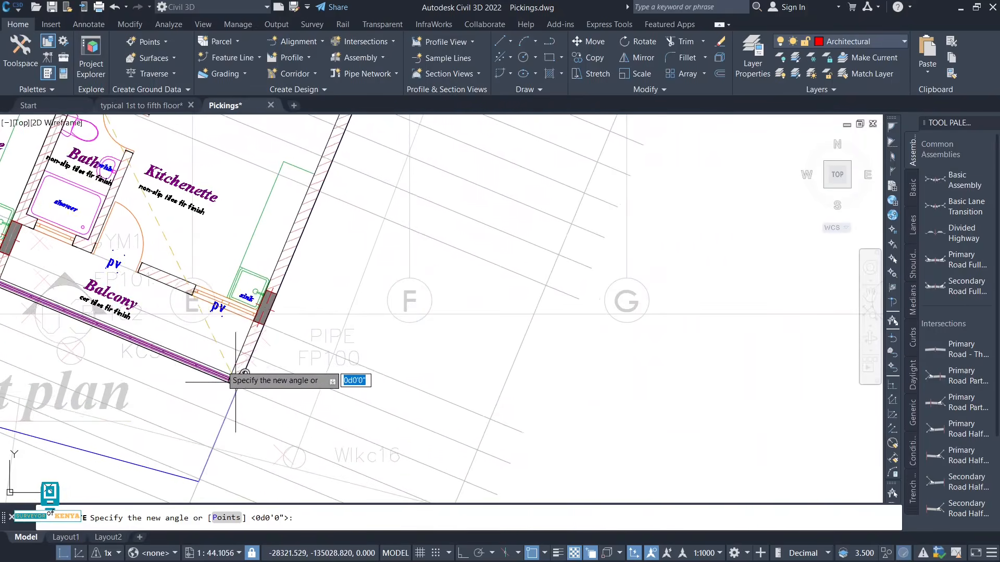
click(247, 359)
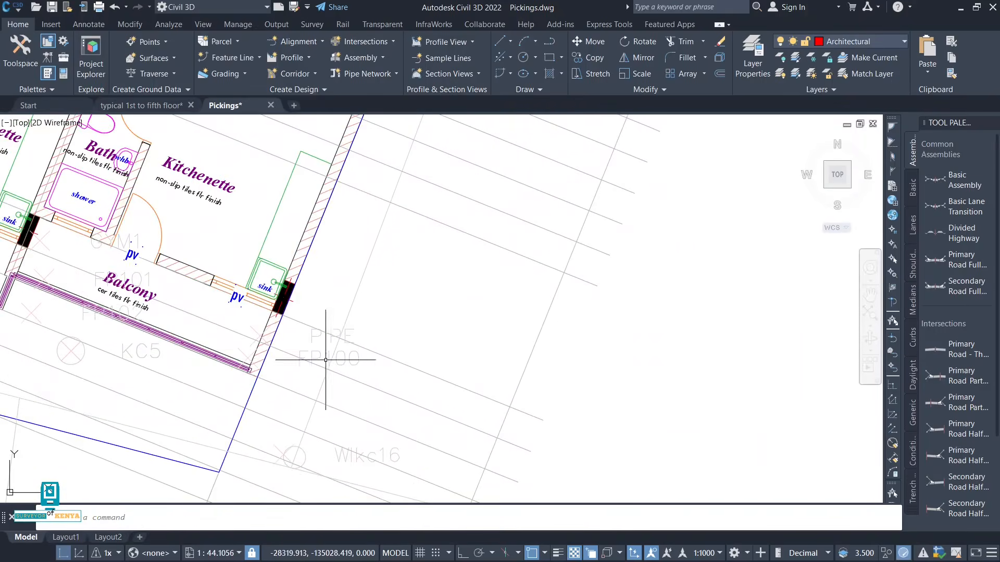
scroll(448, 344, down, 10)
mouse_move(401, 368)
middle_down()
mouse_move(358, 364)
mouse_move(398, 380)
middle_up()
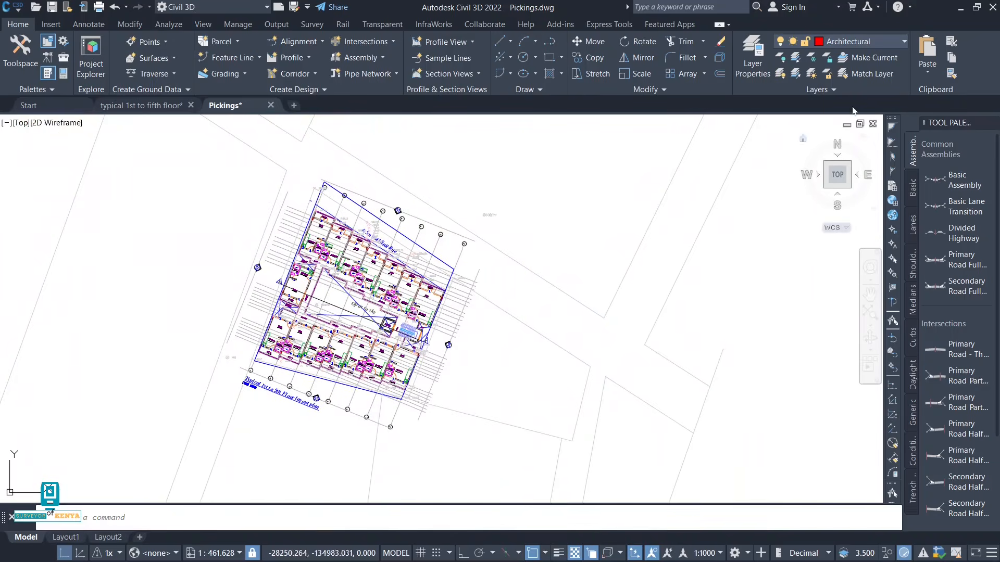
- Unlock the !Cadastral boundary layer
click(900, 41)
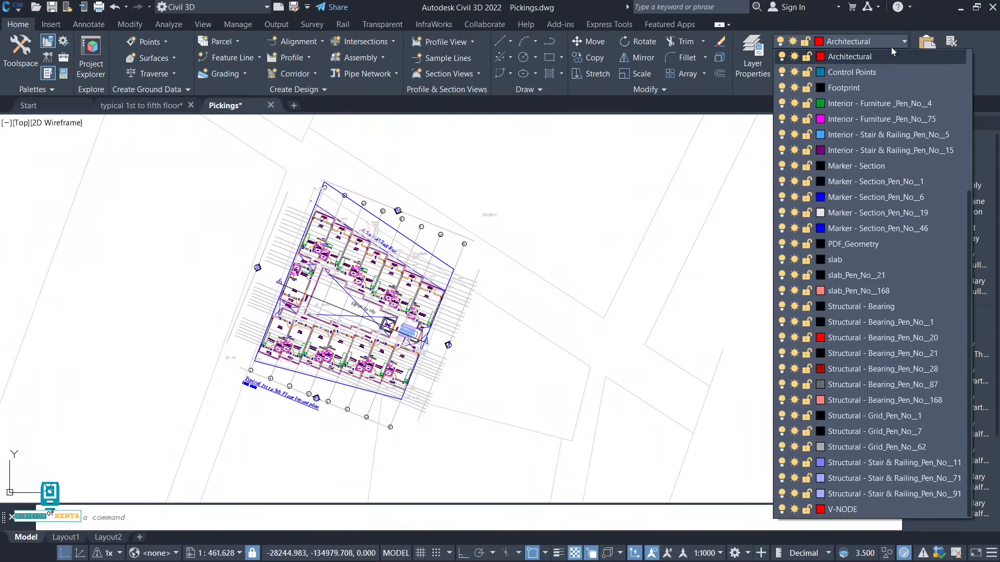
scroll(802, 86, up, 4)
click(807, 72)
- Examine how the rotated floor plan's walls and corners fit the WALL, COR and FP survey points and the plot boundary
scroll(397, 247, up, 5)
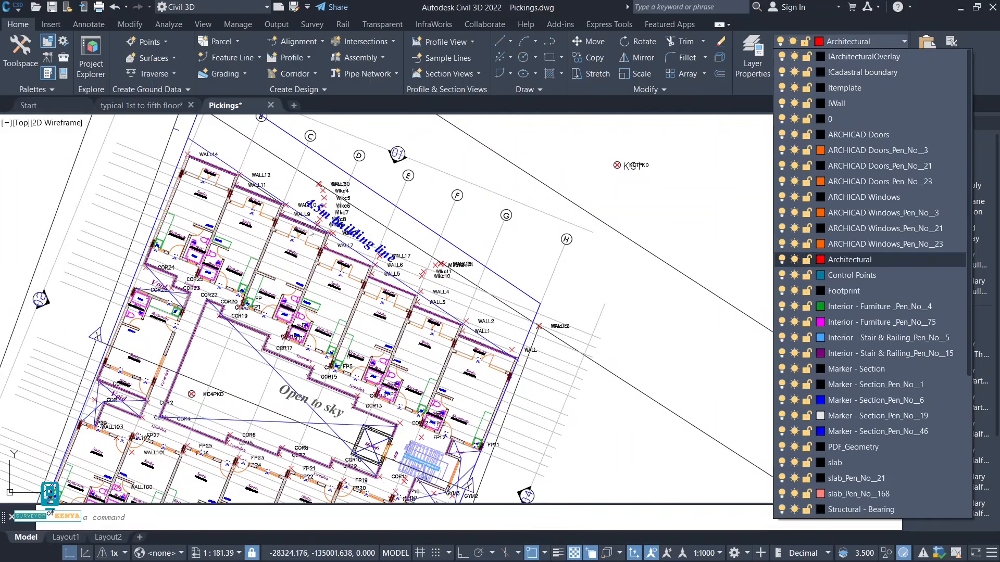
scroll(265, 210, up, 4)
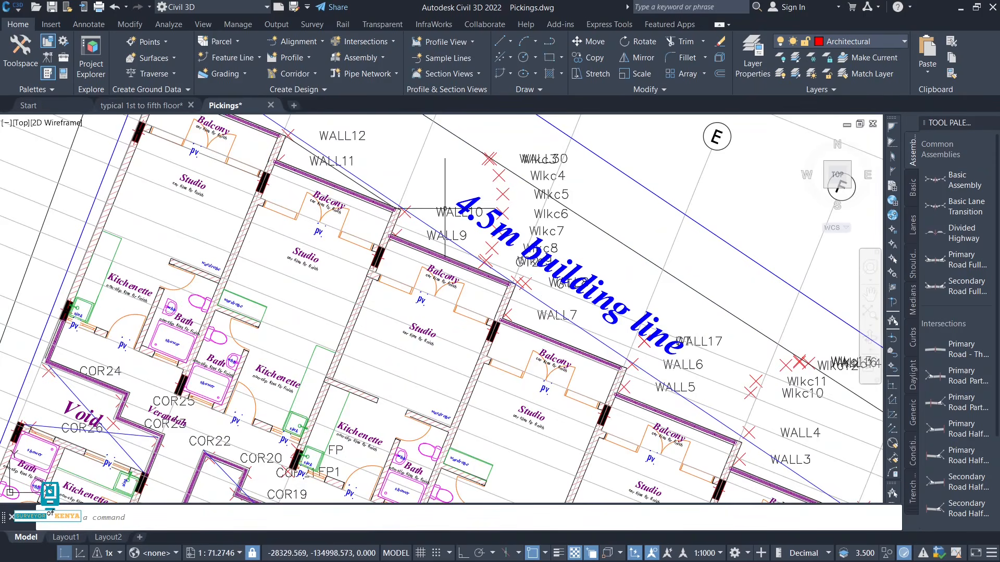
middle_drag(330, 220, 357, 264)
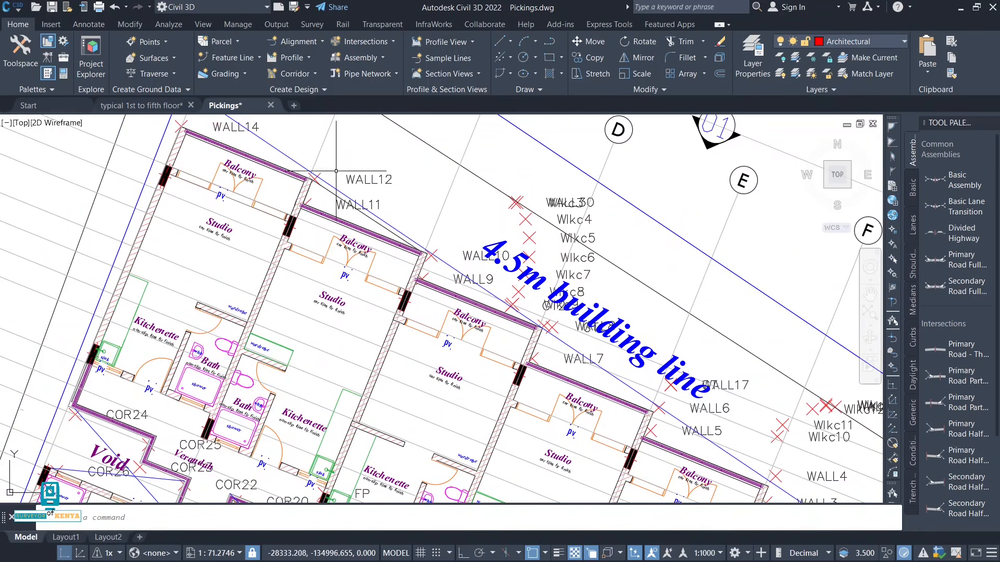
scroll(320, 257, down, 3)
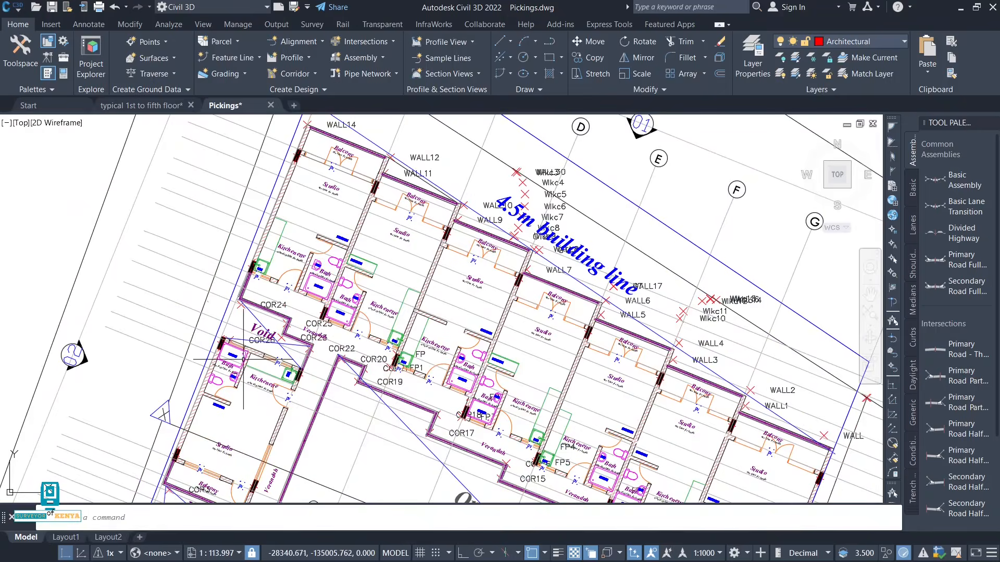
scroll(242, 313, up, 2)
scroll(247, 285, down, 4)
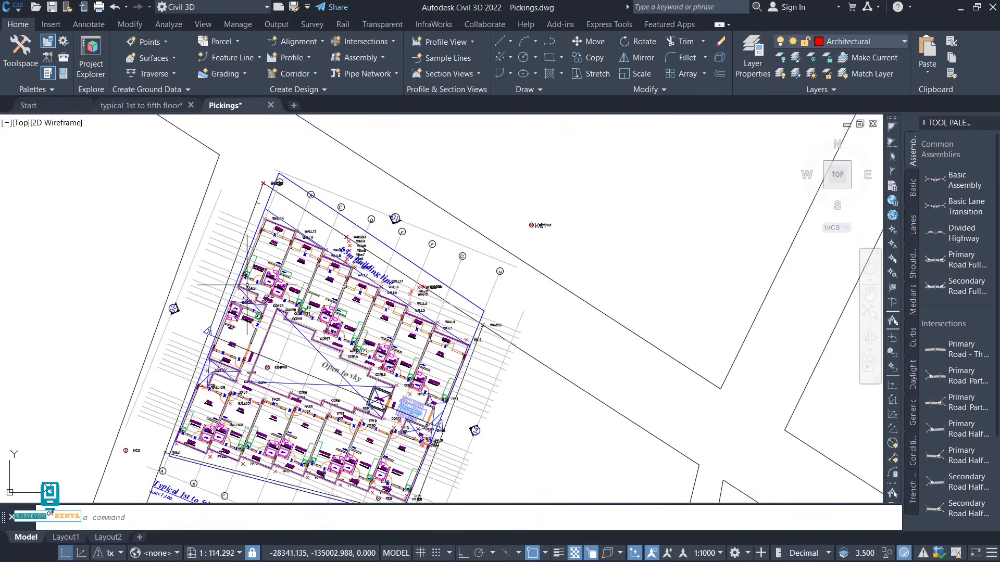
middle_drag(271, 354, 324, 263)
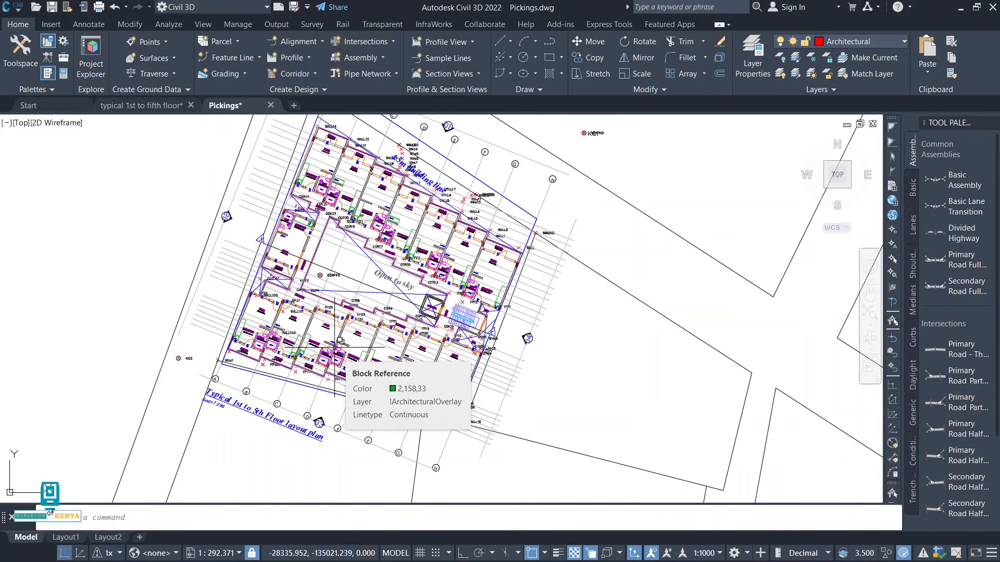